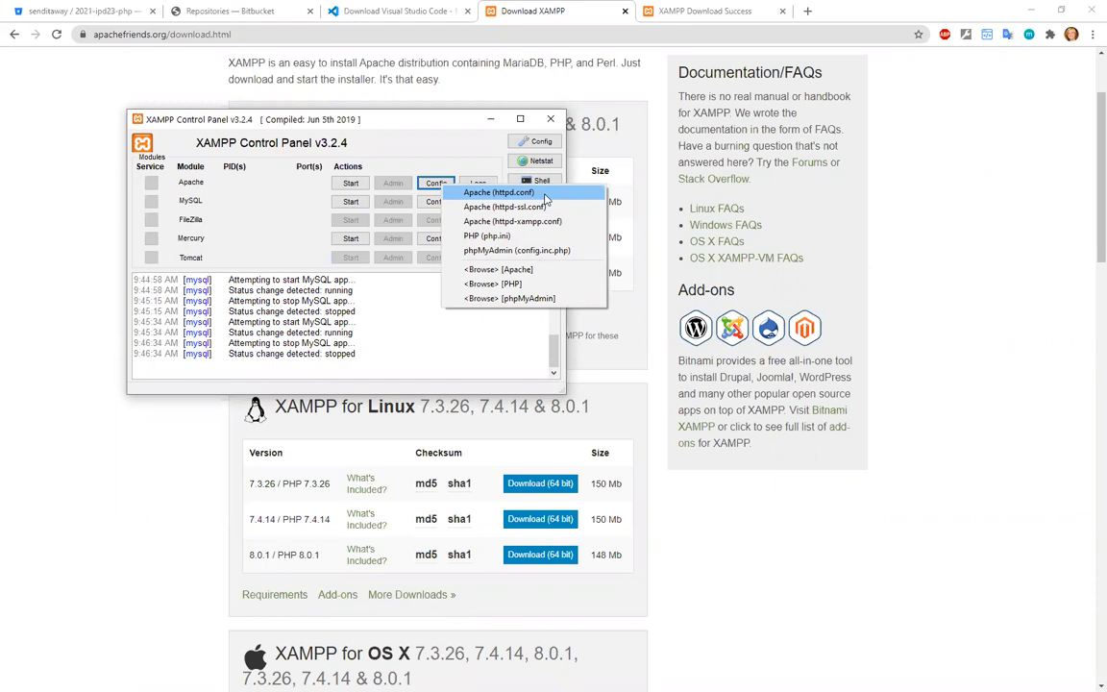
Open Apache's httpd.conf, set the Listen port to 8888, and save and close the file.
left_click(543, 193)
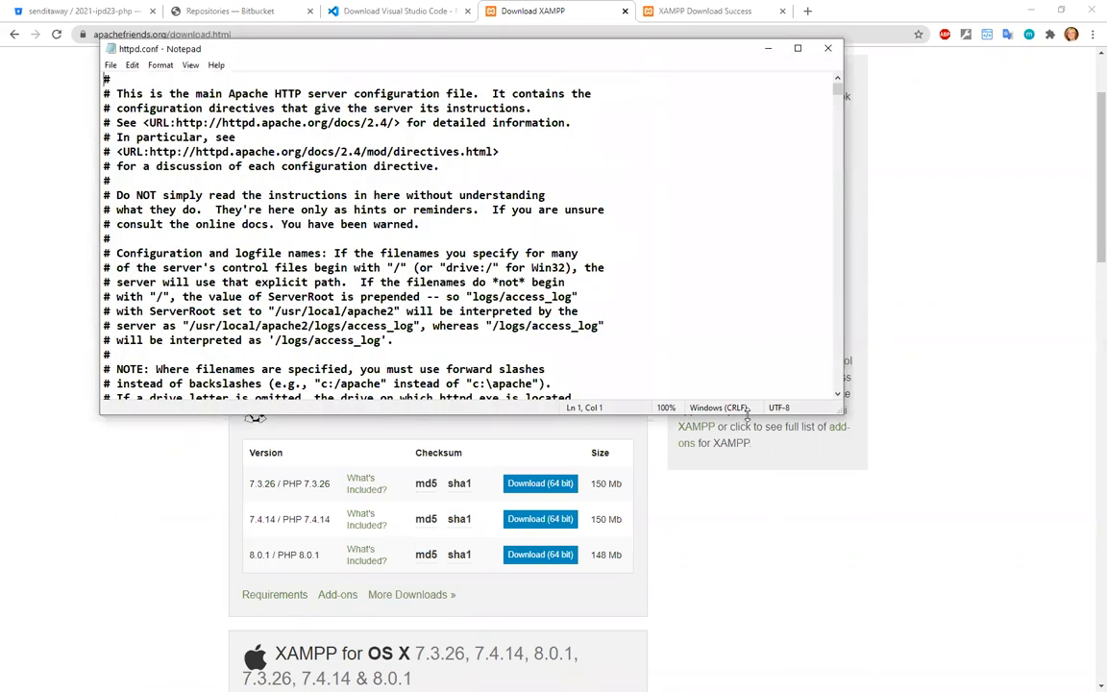
left_click_drag(746, 413, 747, 608)
scroll(193, 311, "down", 9)
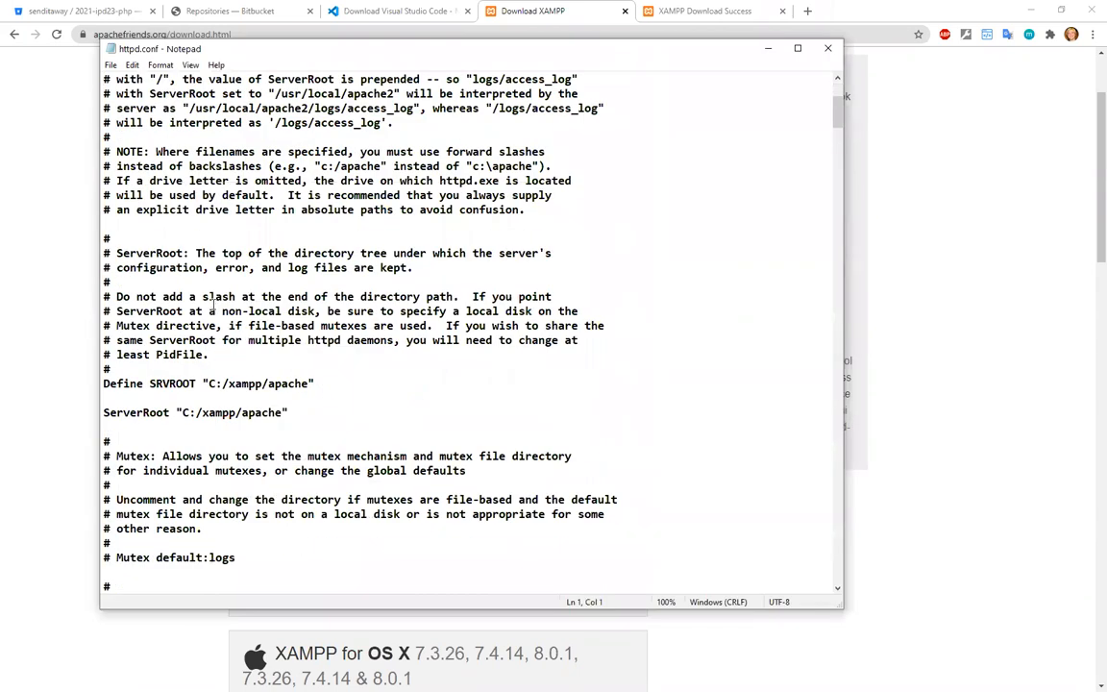
scroll(193, 310, "down", 3)
left_click(150, 414)
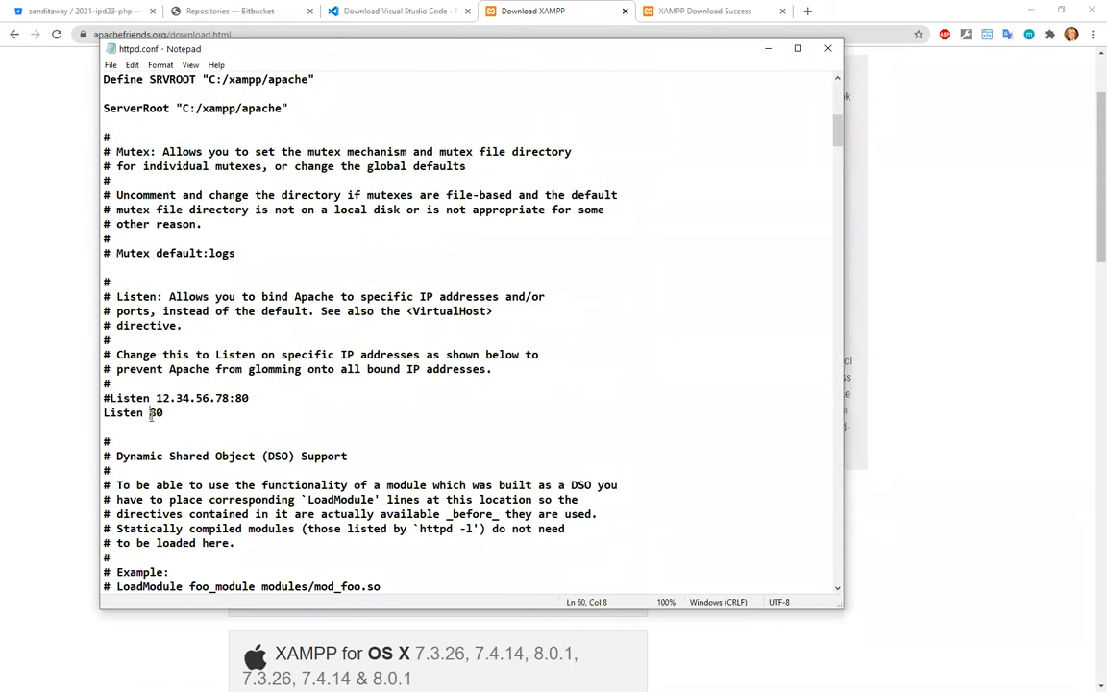
double_click(158, 413)
scroll(296, 428, "up", 11)
scroll(295, 397, "down", 13)
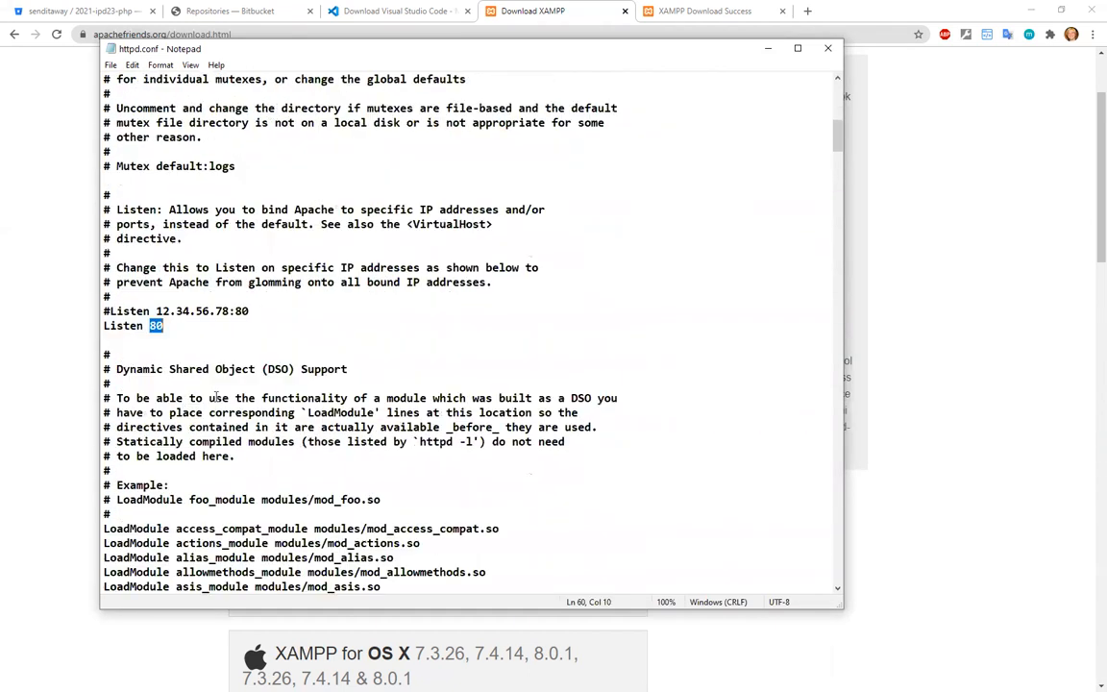
left_click(169, 335)
left_click_drag(151, 326, 168, 328)
type("8888")
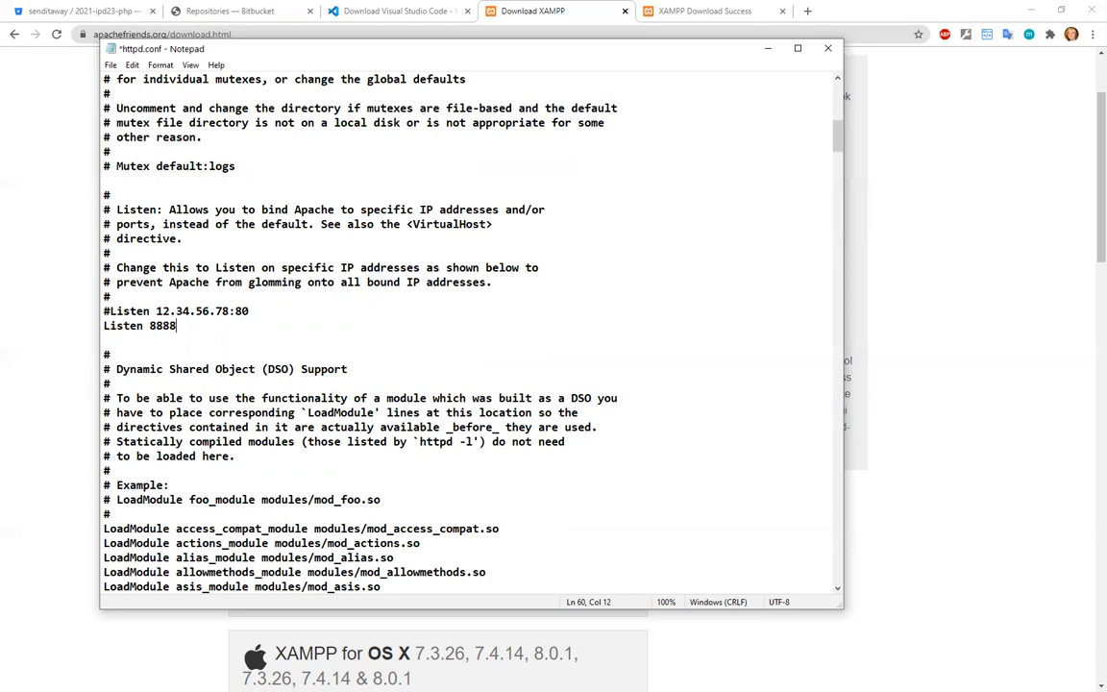
key("ctrl+s")
key("alt+F4")
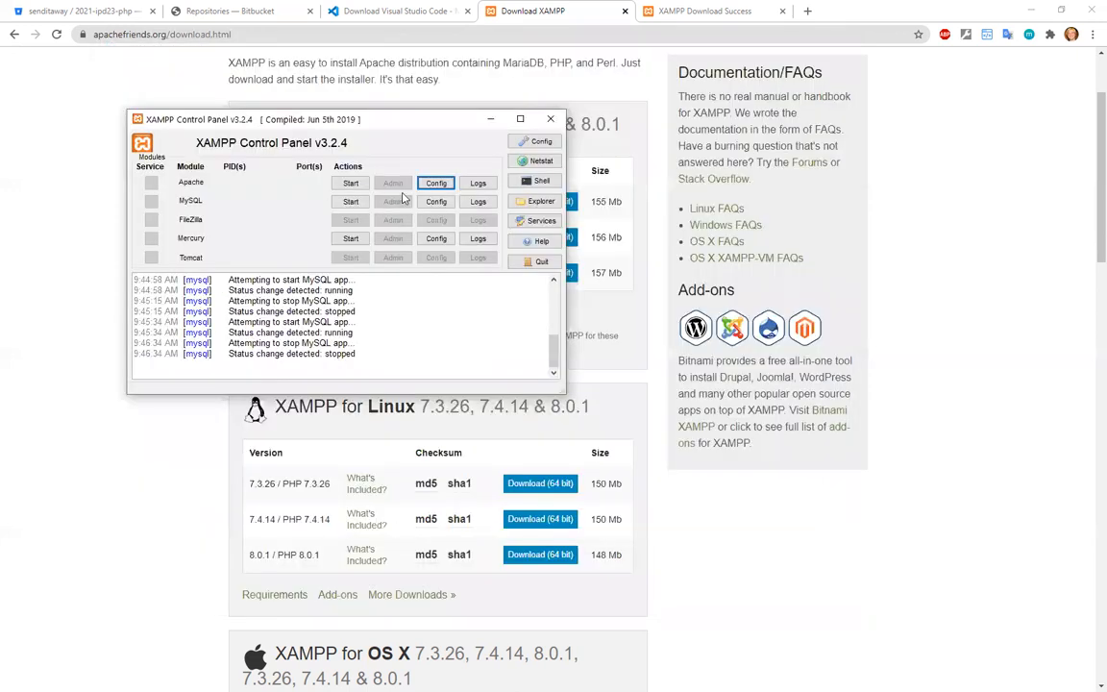
Open Apache's httpd-ssl.conf, set the Listen port to 4433, and save and close the file.
left_click(434, 183)
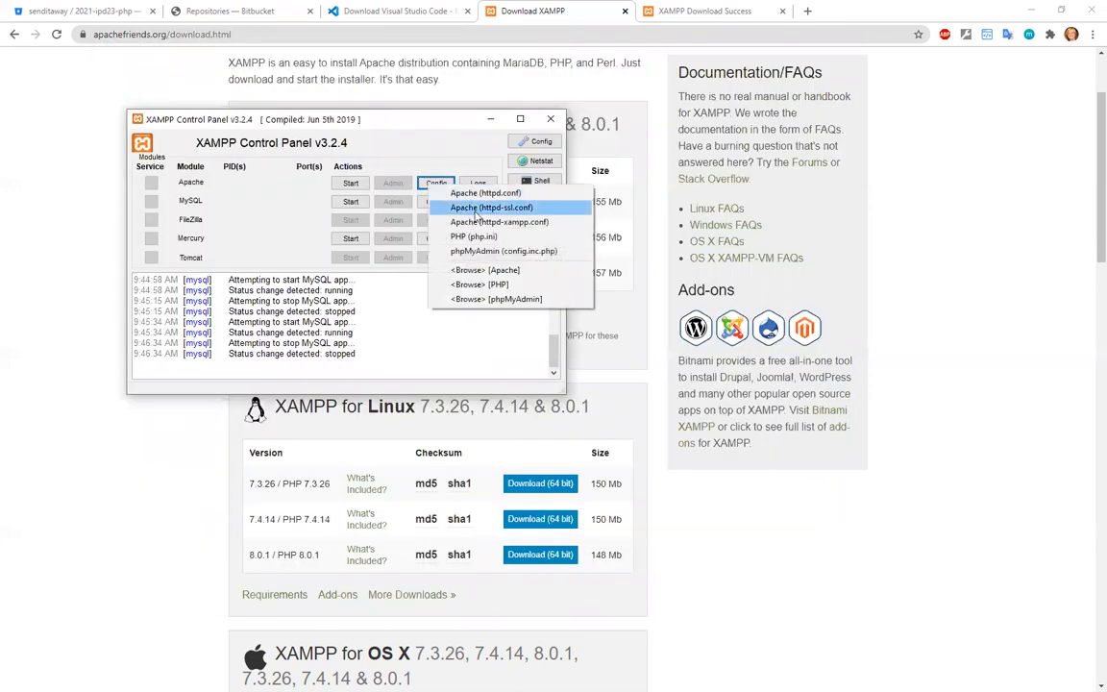
left_click(427, 154)
left_click(450, 182)
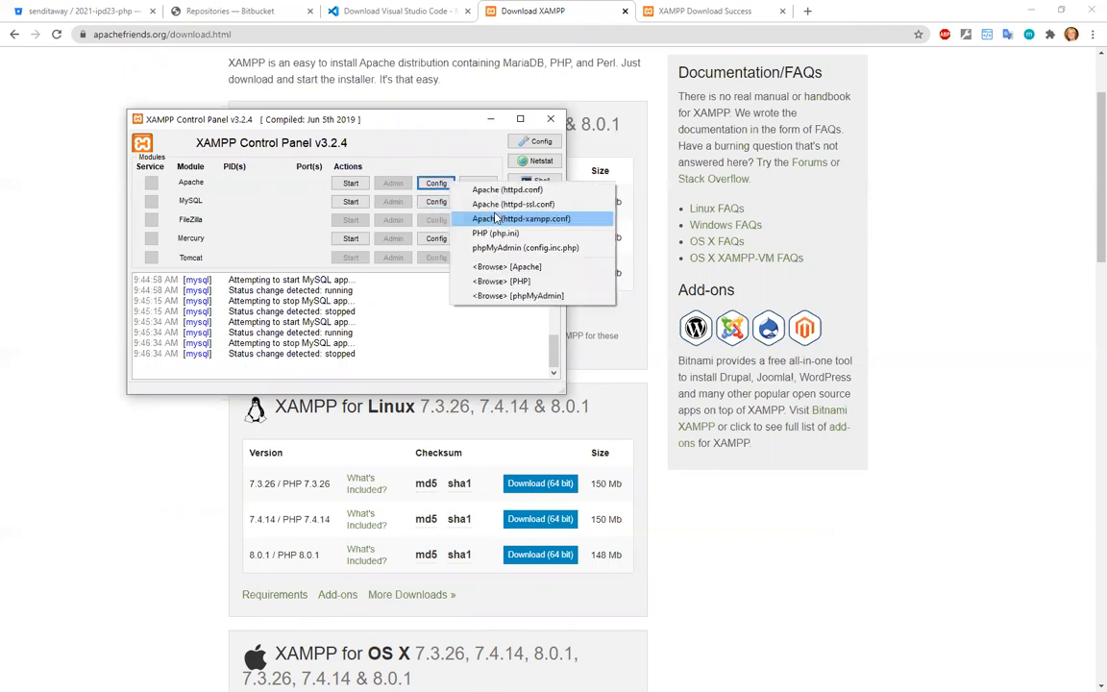
left_click(564, 209)
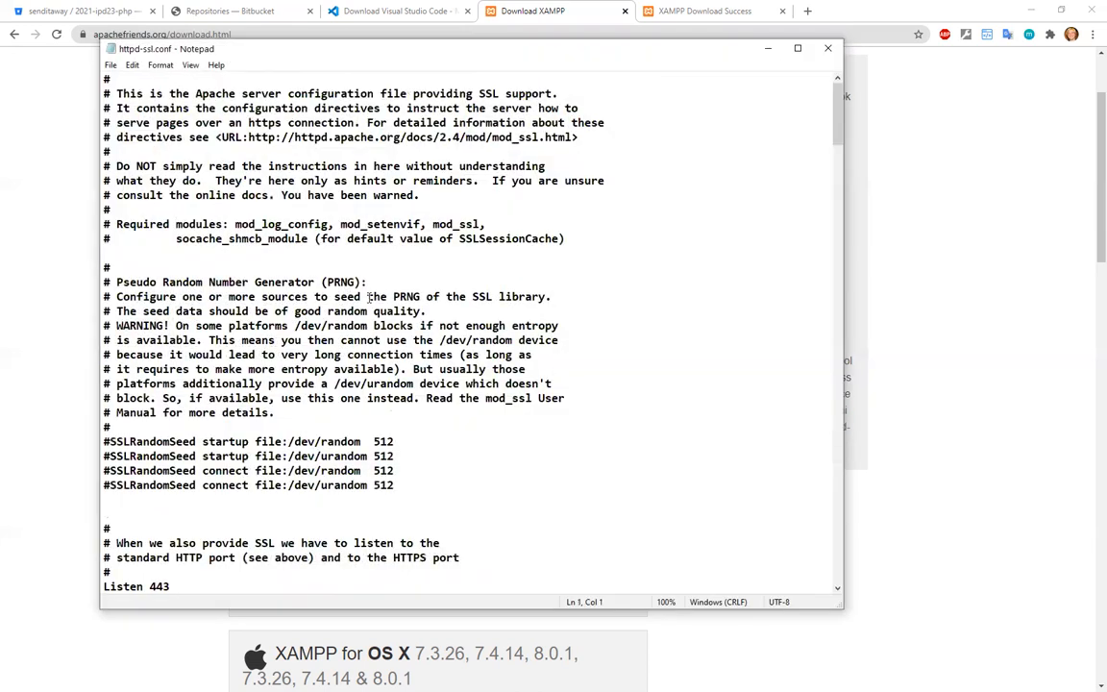
scroll(186, 381, "down", 3)
left_click(163, 370)
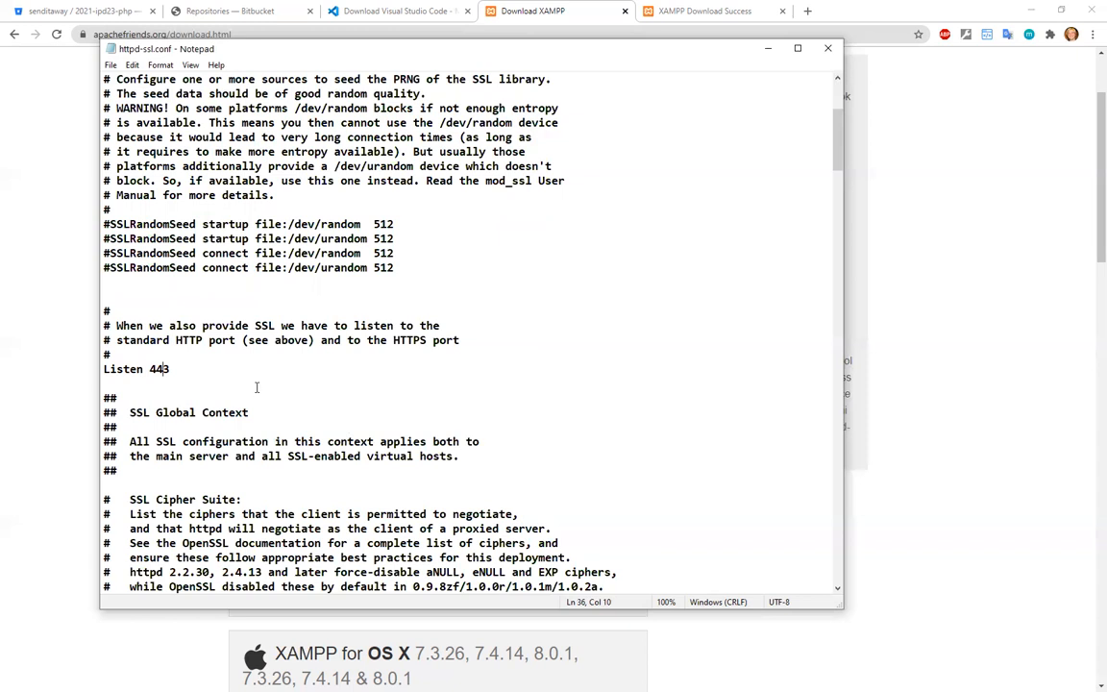
left_click(190, 380)
left_click(176, 371)
type("3")
left_click(185, 382)
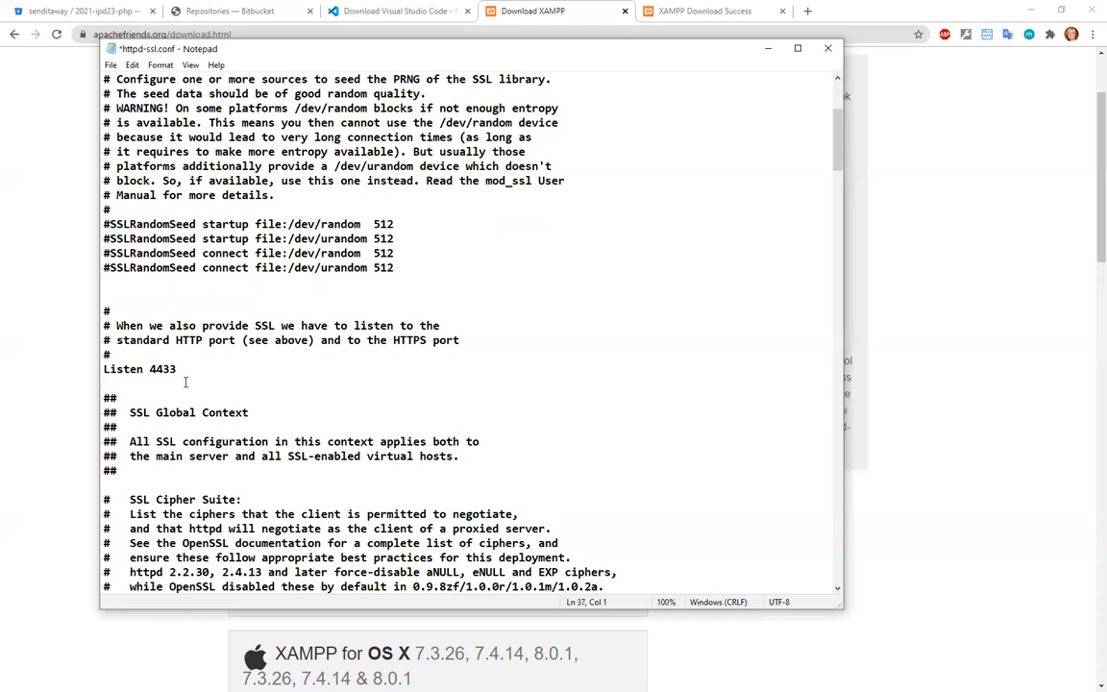
key("ctrl+s")
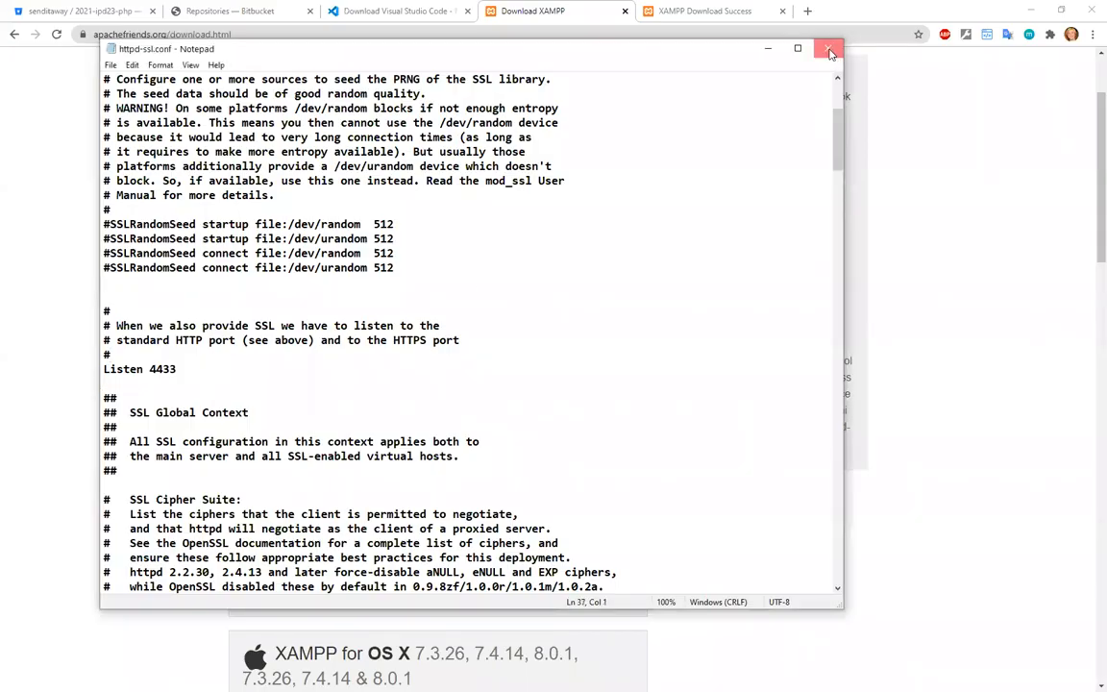
left_click(768, 48)
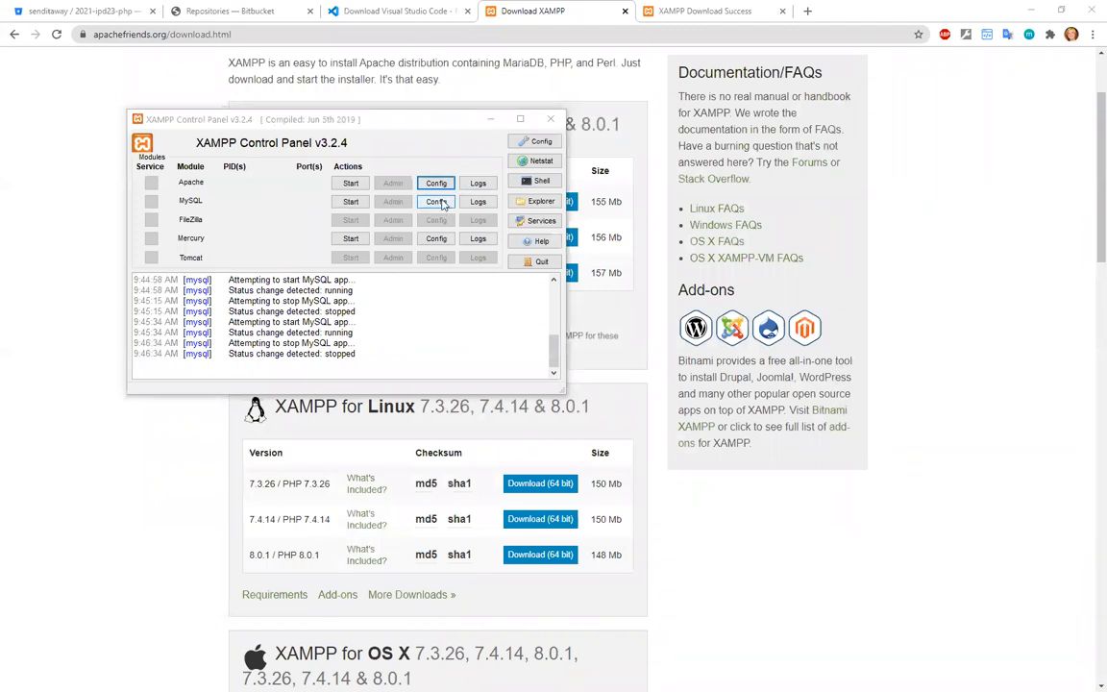
Open MySQL's my.ini and set the port in the [client] section to 3333.
left_click(440, 203)
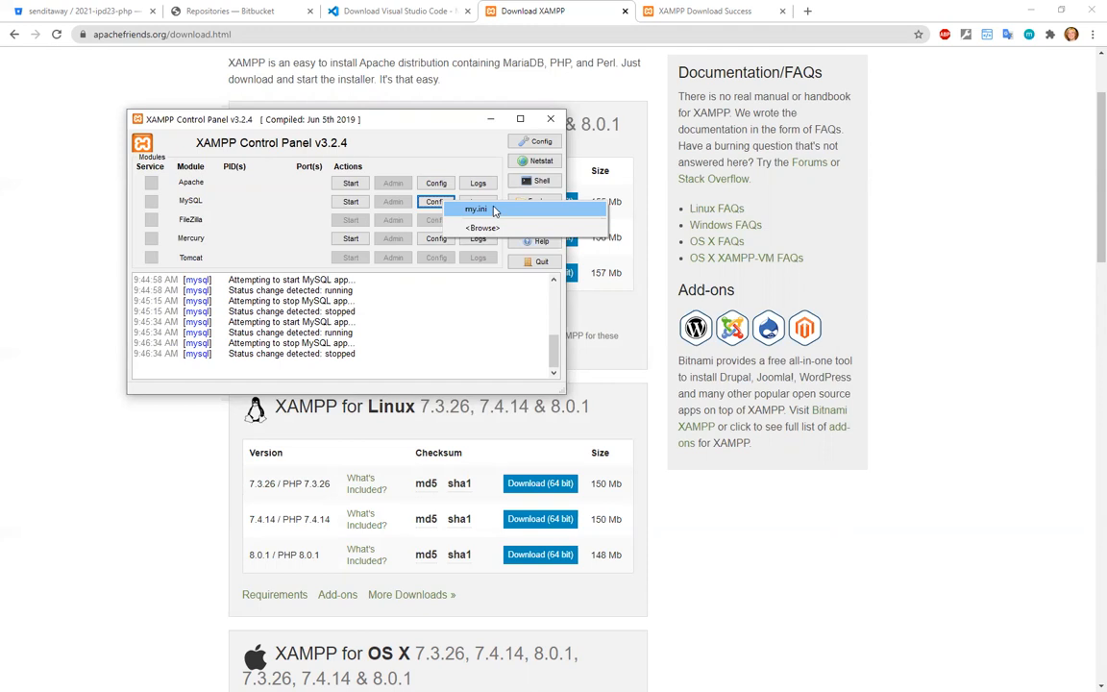
left_click(495, 210)
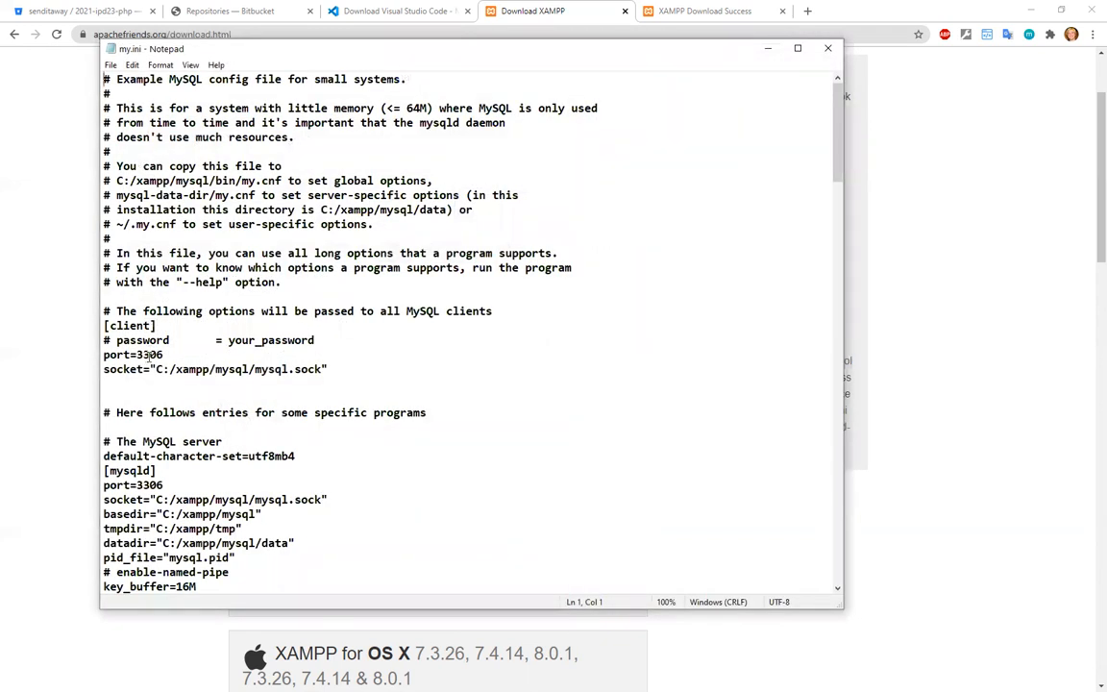
left_click_drag(148, 355, 180, 355)
type("33")
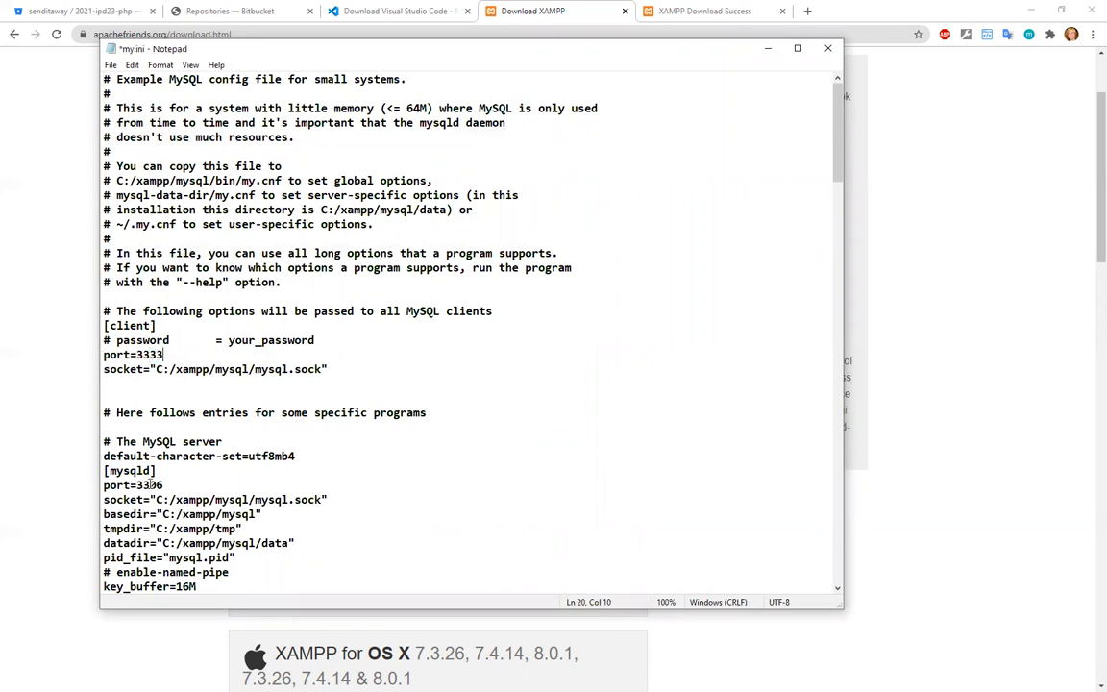
Set the port in the [mysqld] section of my.ini to 3333, then save and close the file.
left_click_drag(107, 471, 164, 486)
left_click(189, 488)
type("33")
left_click_drag(164, 355, 104, 354)
left_click_drag(165, 485, 74, 487)
left_click_drag(172, 485, 87, 470)
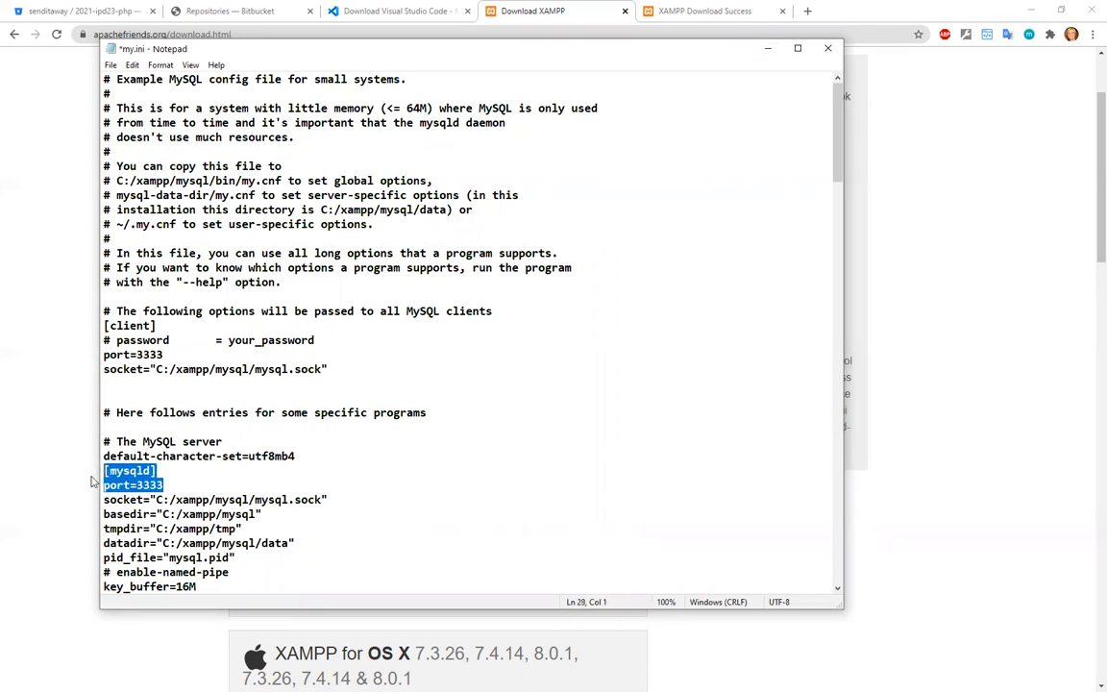
left_click(167, 485)
key("ctrl+s")
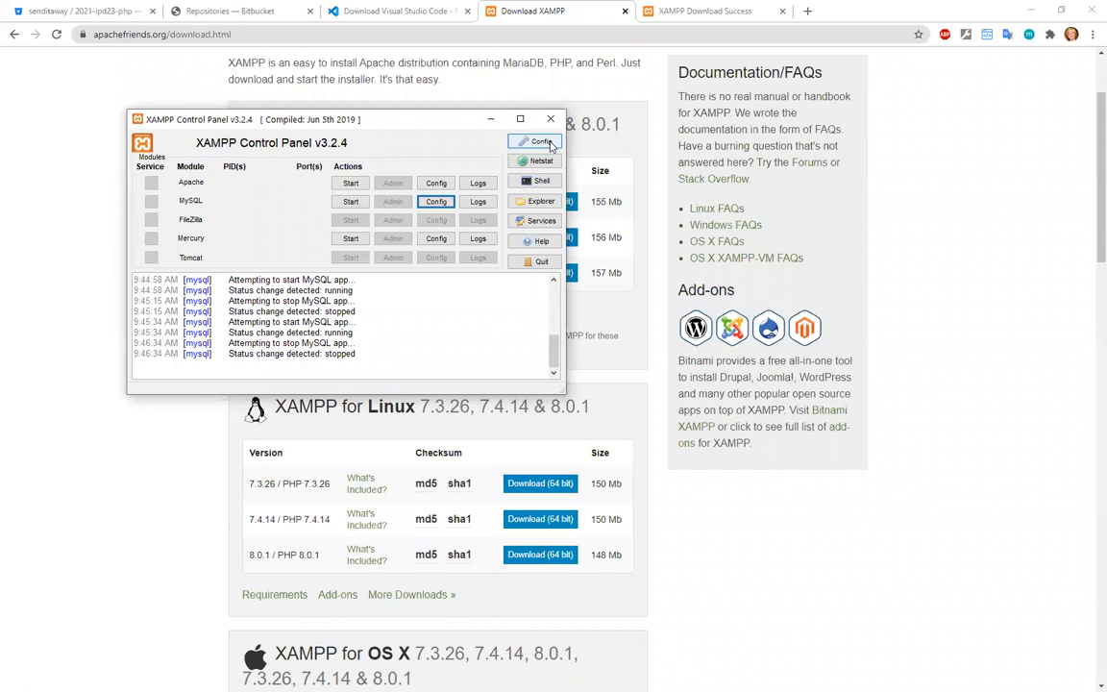
In the control panel's service and port settings, set Apache's main port to 8888 and its SSL port to 4433.
left_click(541, 143)
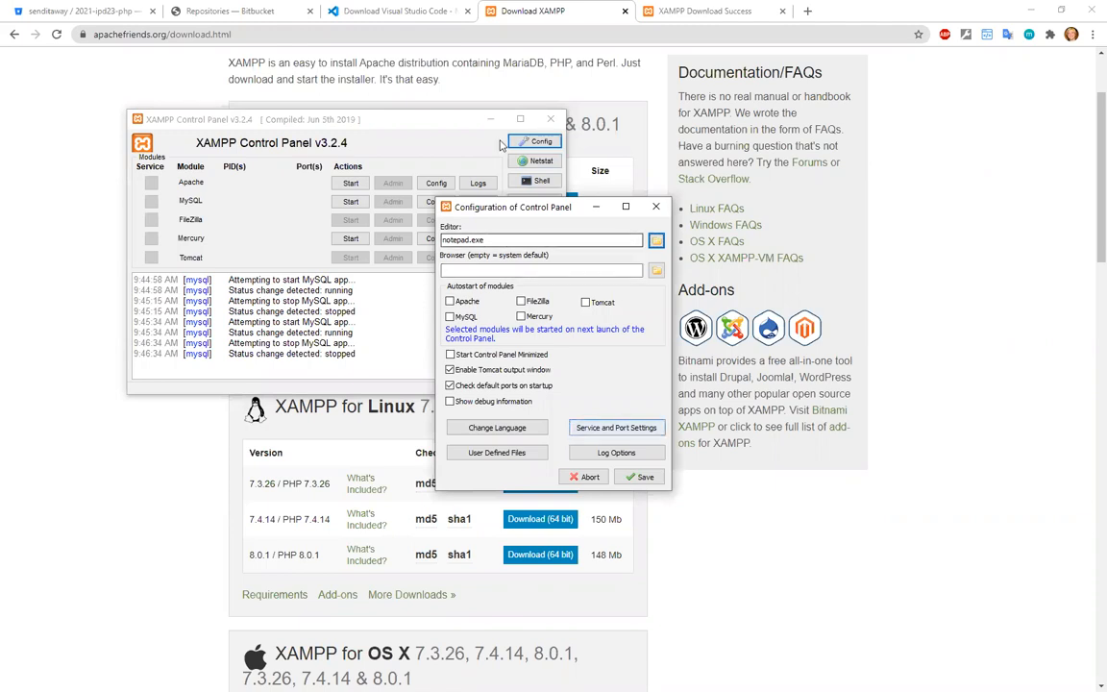
left_click_drag(549, 208, 541, 168)
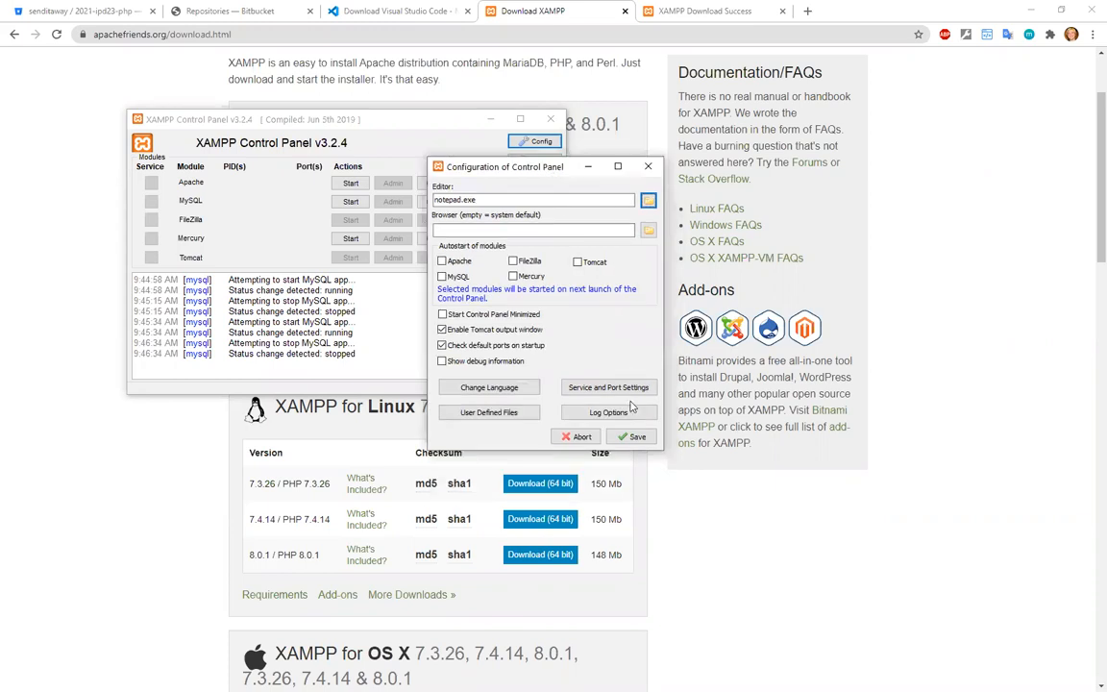
left_click(626, 388)
left_click_drag(257, 120, 395, 322)
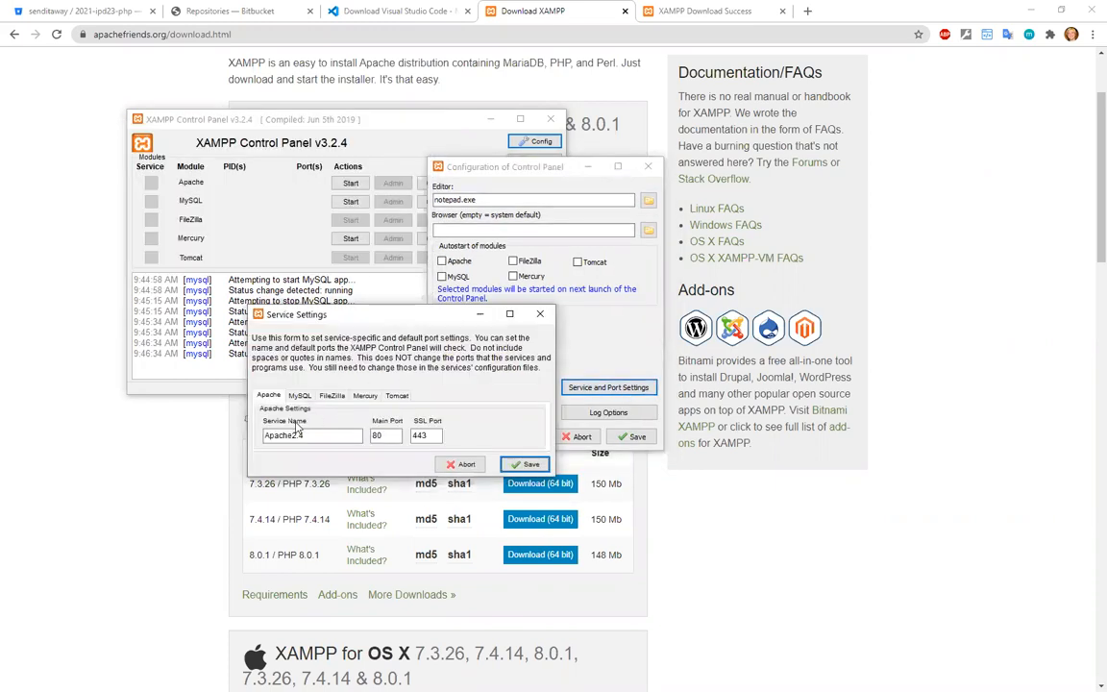
left_click_drag(391, 435, 367, 438)
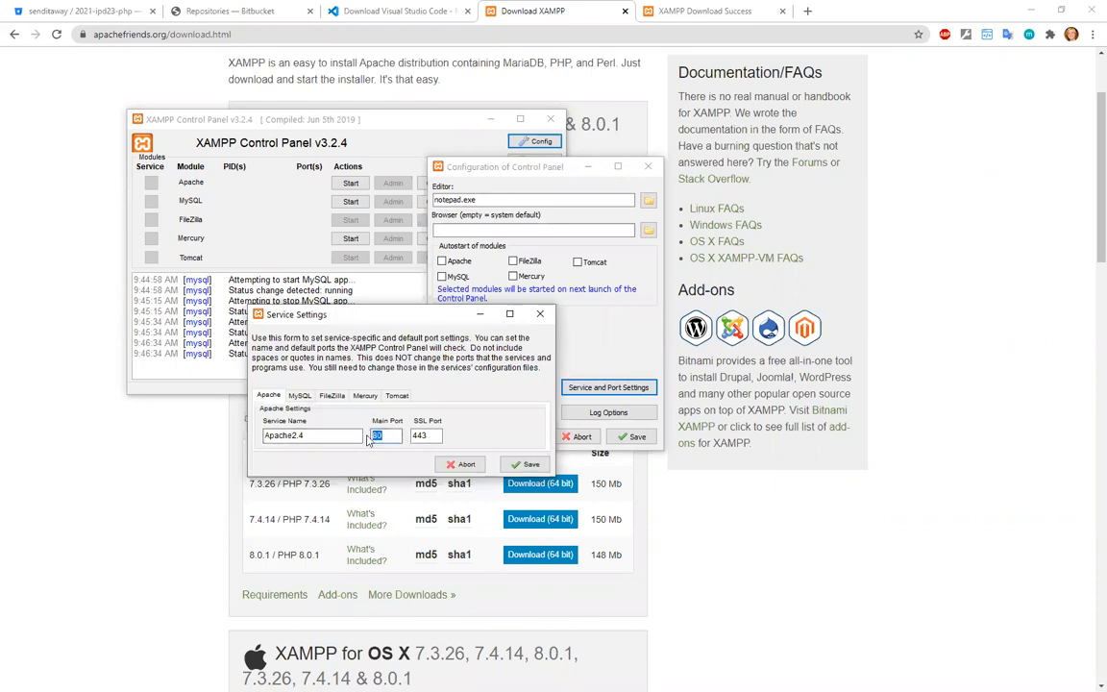
type("8888")
key("Tab")
key("Right")
Set MySQL's main port to 3333, try to save the service settings, and close the control panel configuration.
left_click(298, 396)
type("3333")
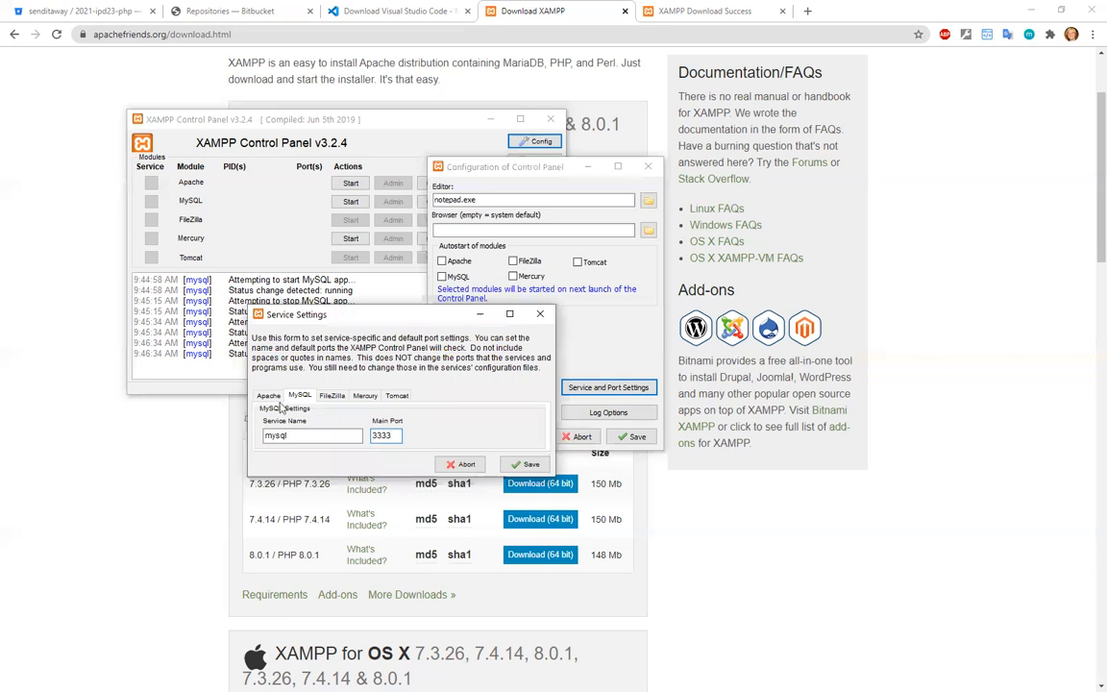
left_click(268, 395)
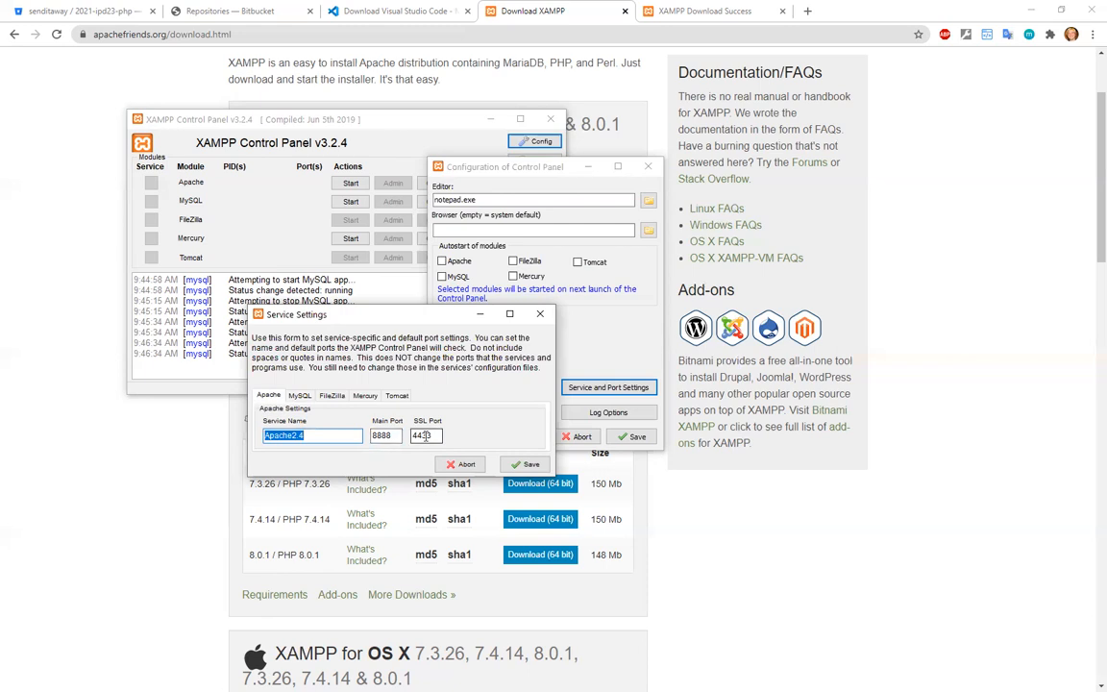
left_click(299, 395)
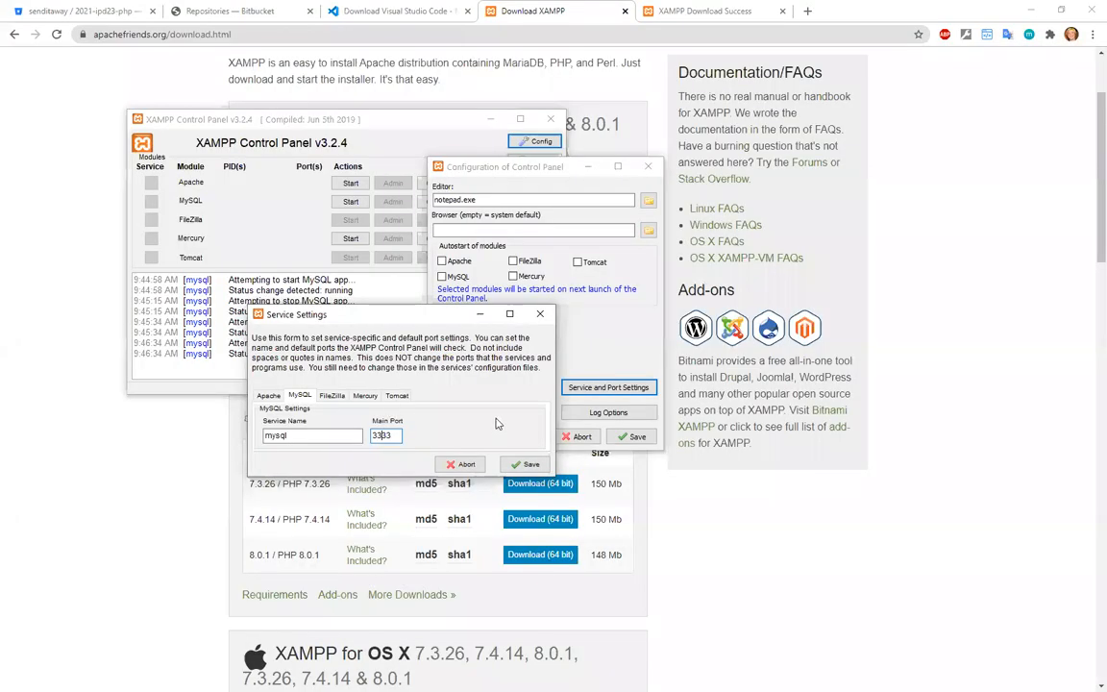
left_click(525, 465)
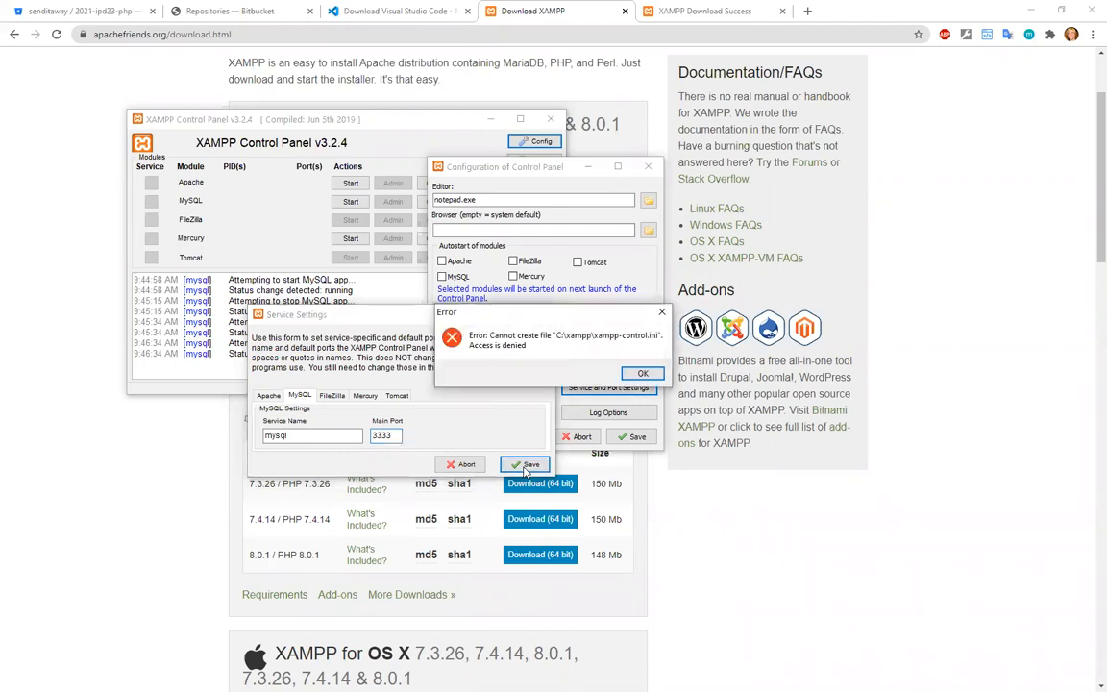
left_click(644, 373)
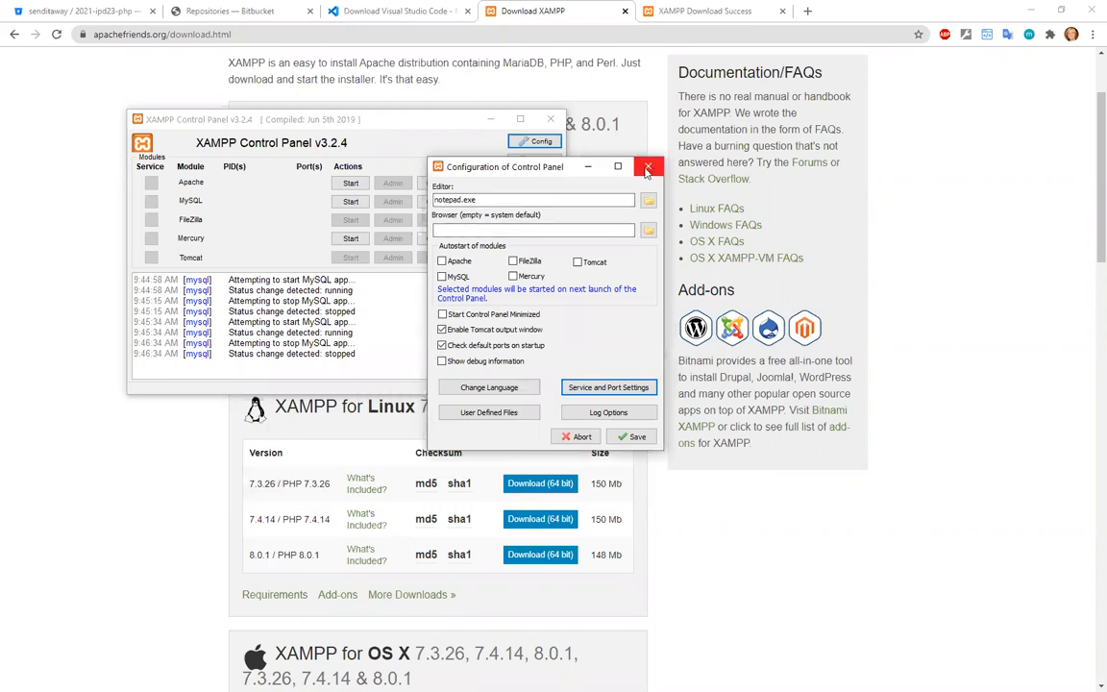
left_click(647, 169)
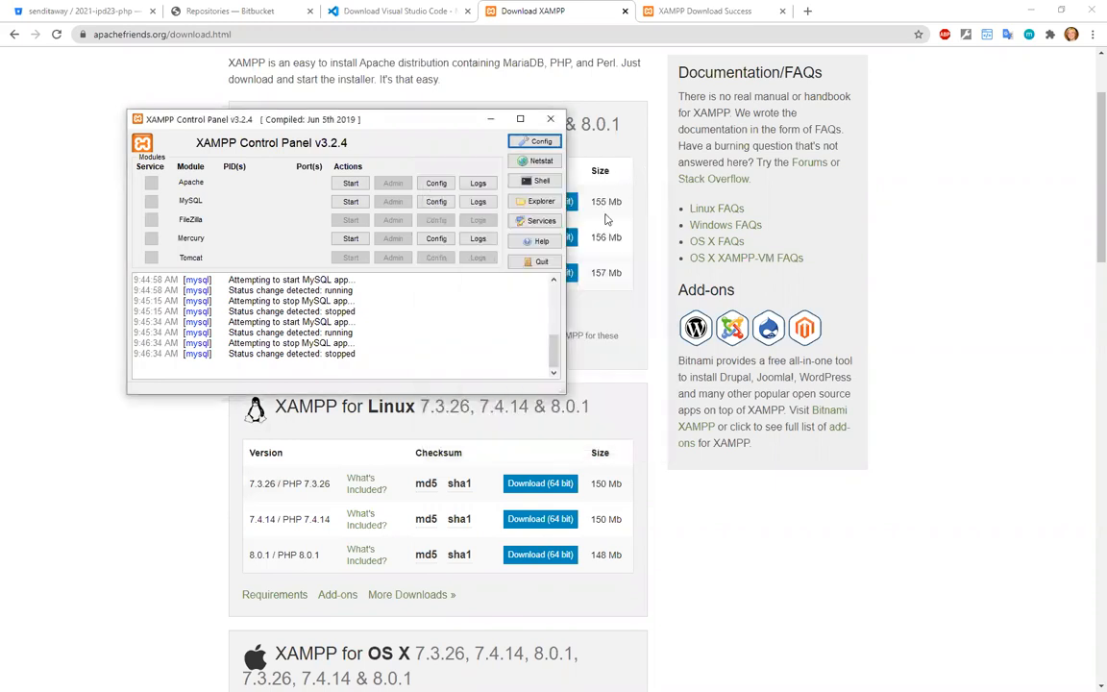
Quit the XAMPP Control Panel, dismissing its error dialogs and forcing the unresponsive program to close.
left_click(530, 265)
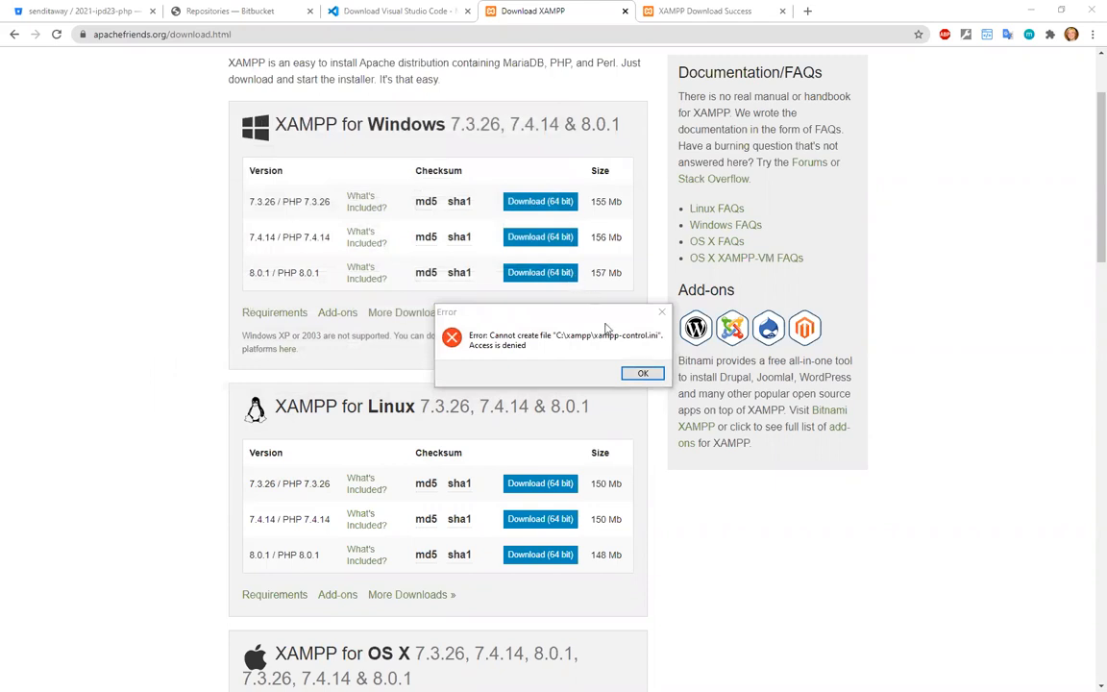
left_click(643, 373)
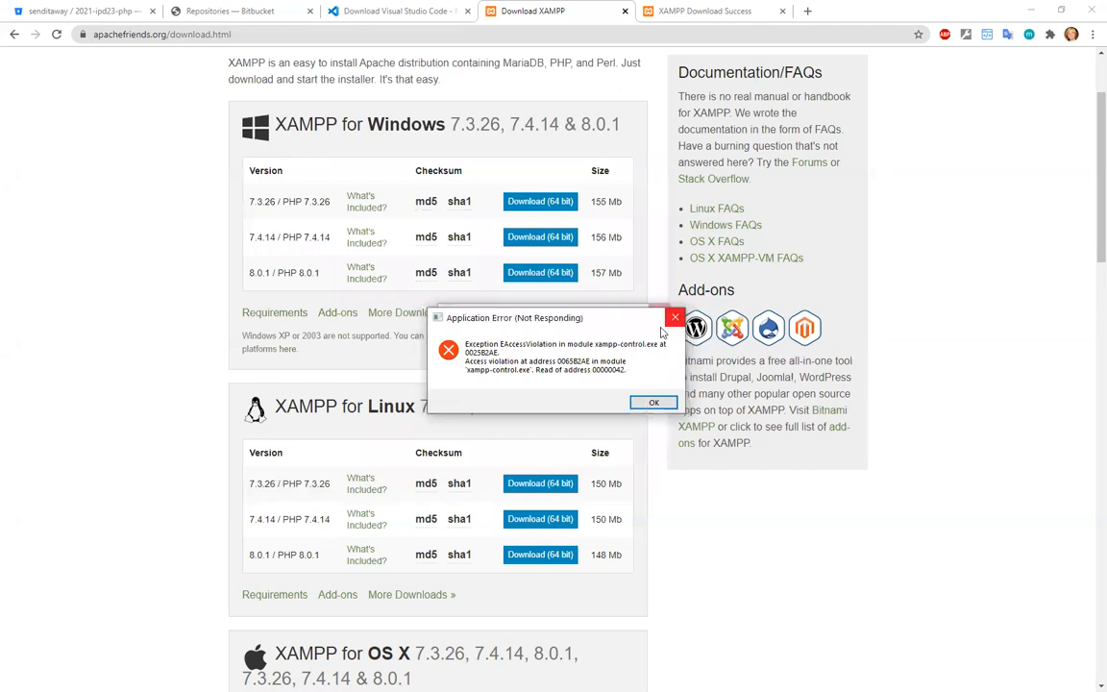
left_click(609, 323)
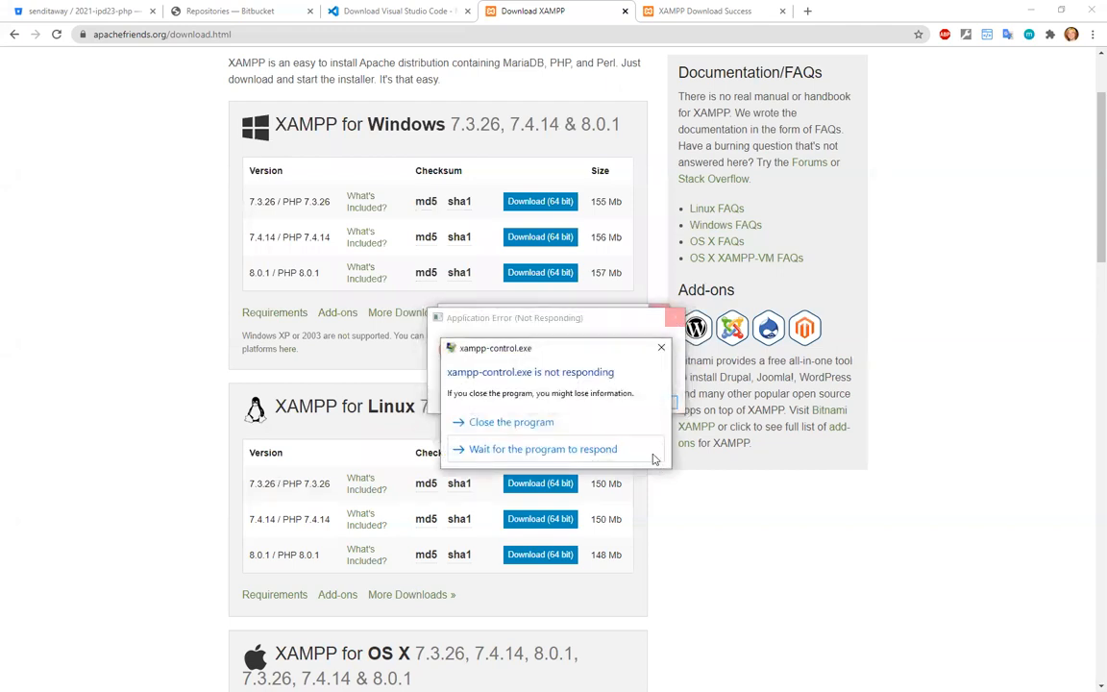
left_click(509, 423)
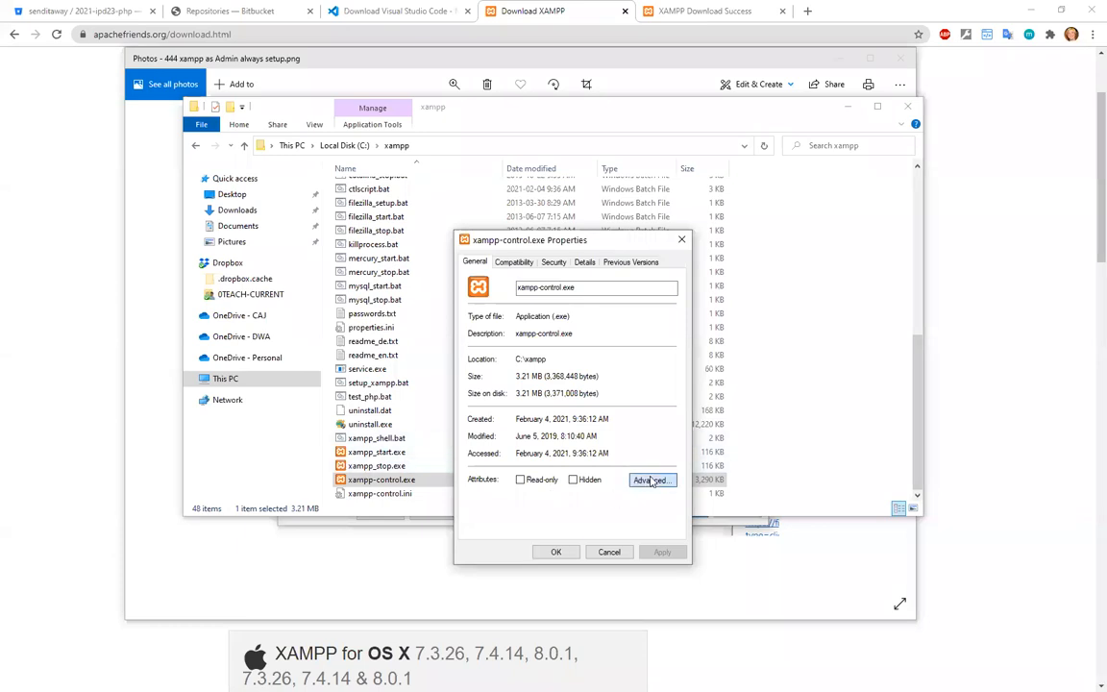
Set xampp-control.exe to always run as an administrator in its compatibility properties and confirm.
left_click(652, 481)
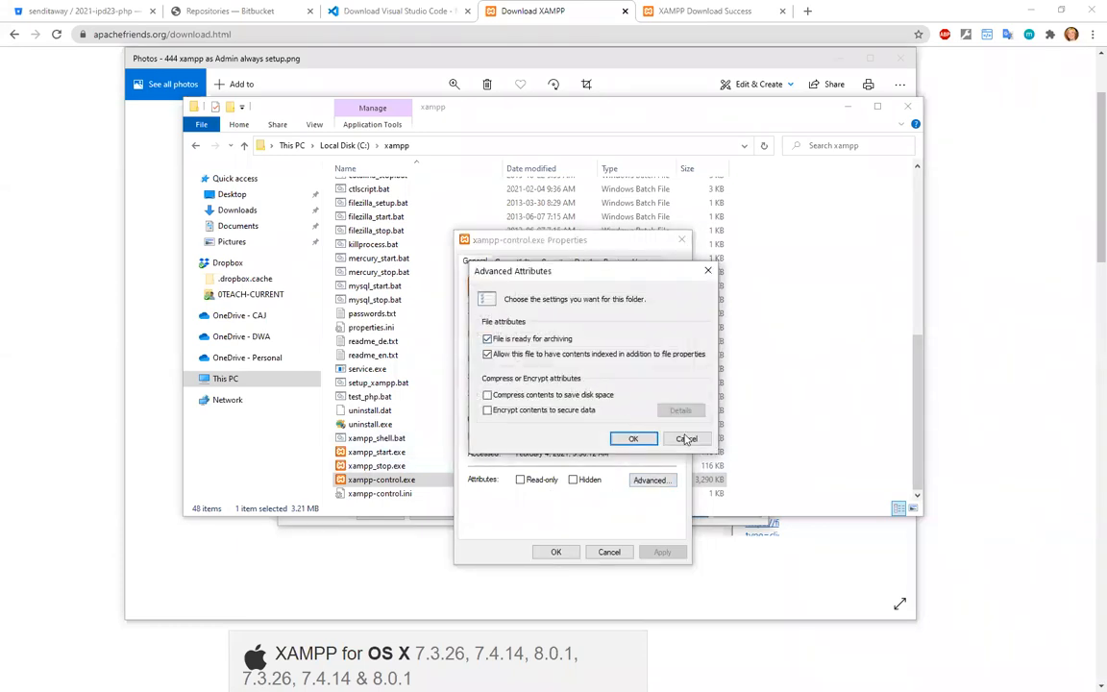
left_click(686, 438)
left_click(514, 263)
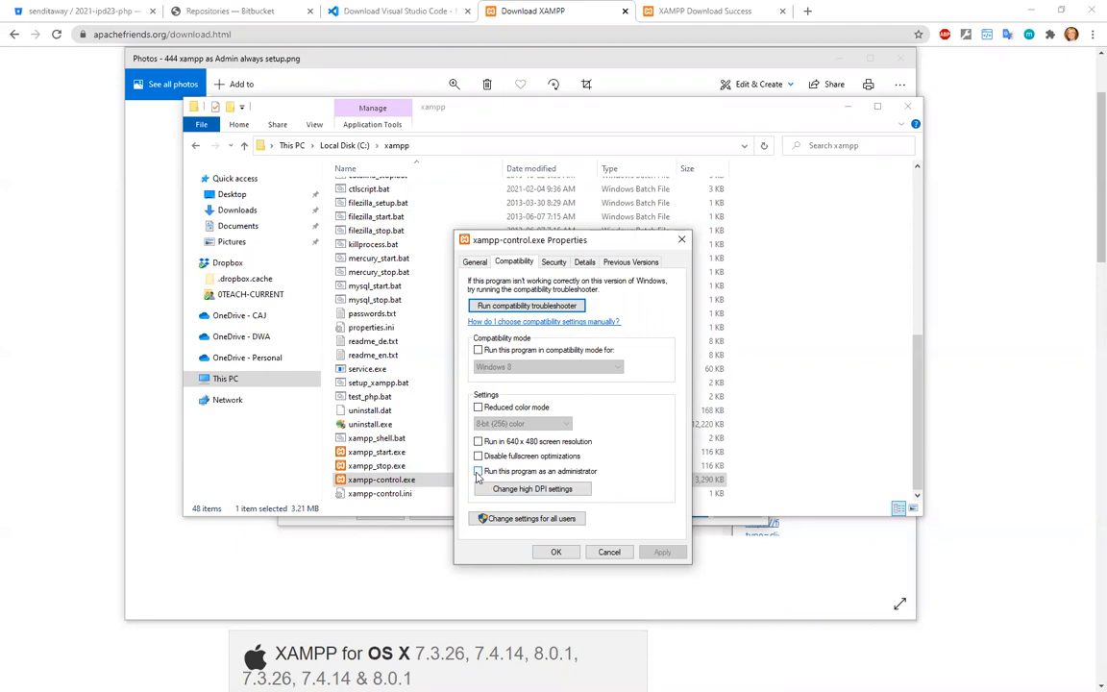
left_click(478, 472)
left_click(555, 553)
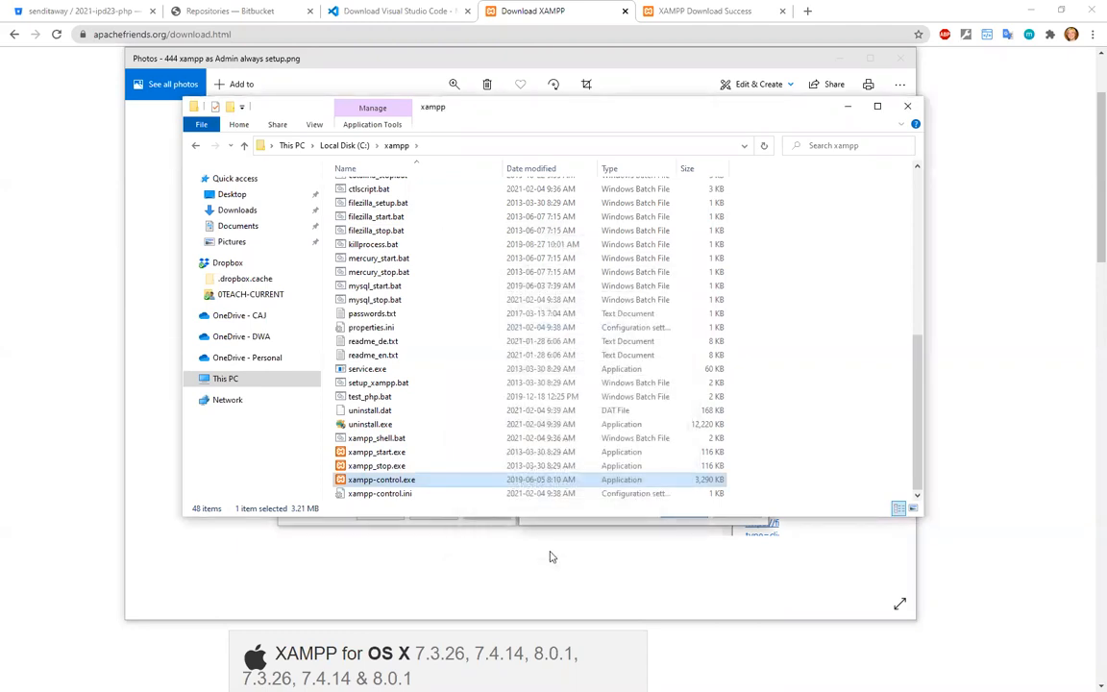
Launch the XAMPP Control Panel again, open its service and port settings, and minimize the background windows.
key("super")
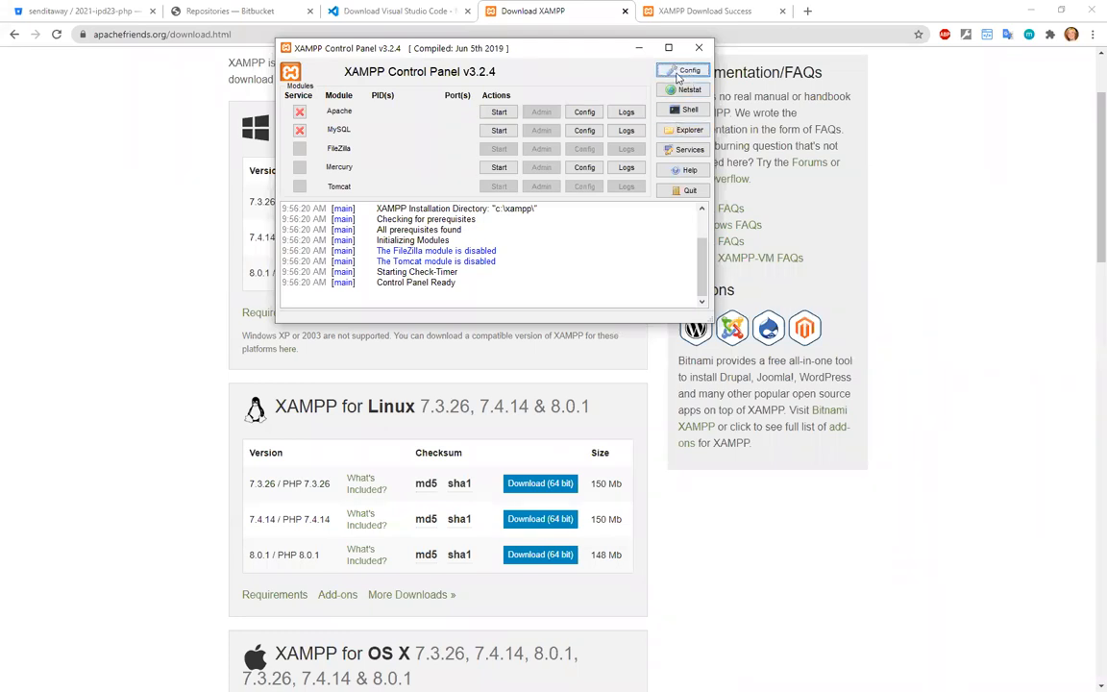
left_click(678, 75)
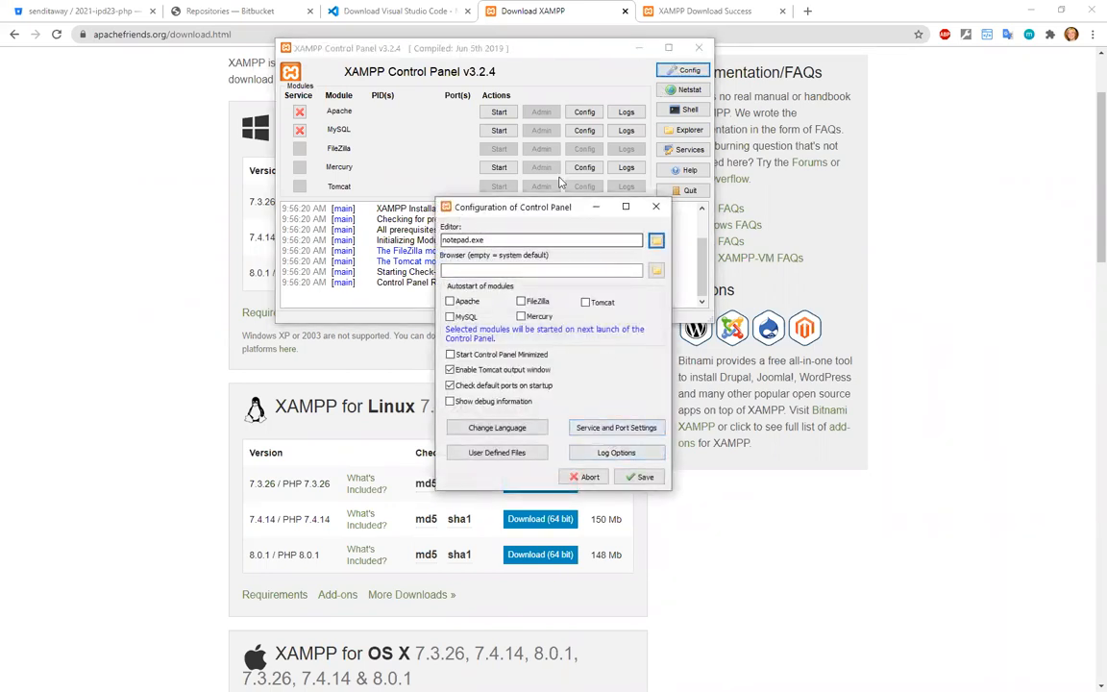
left_click_drag(542, 208, 631, 107)
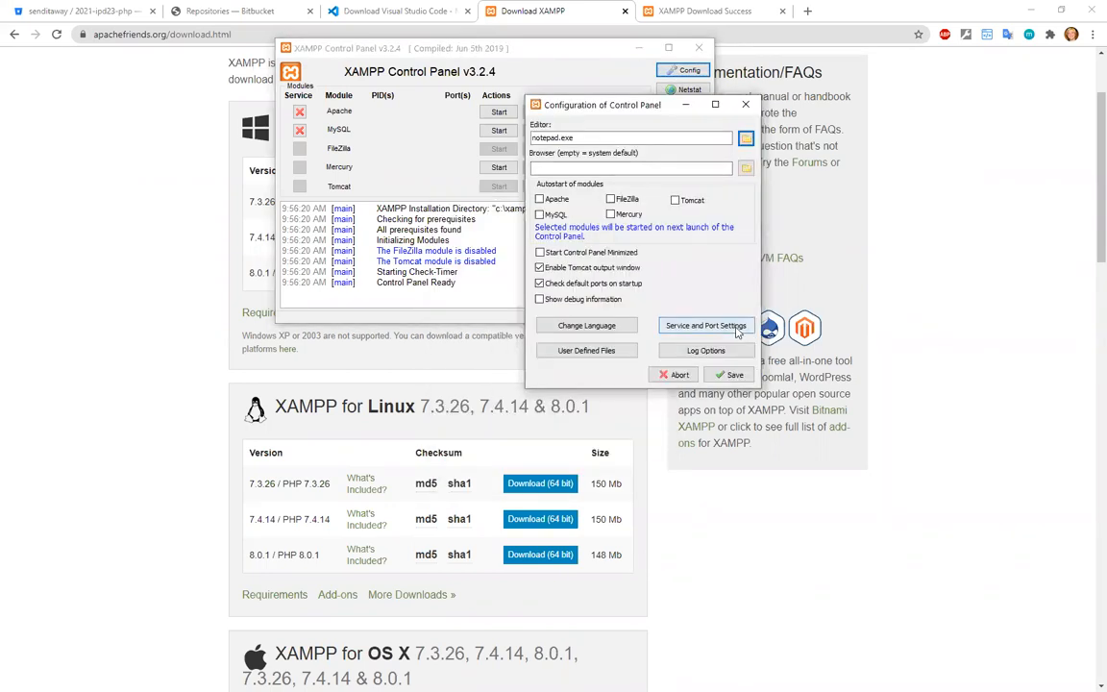
left_click(705, 326)
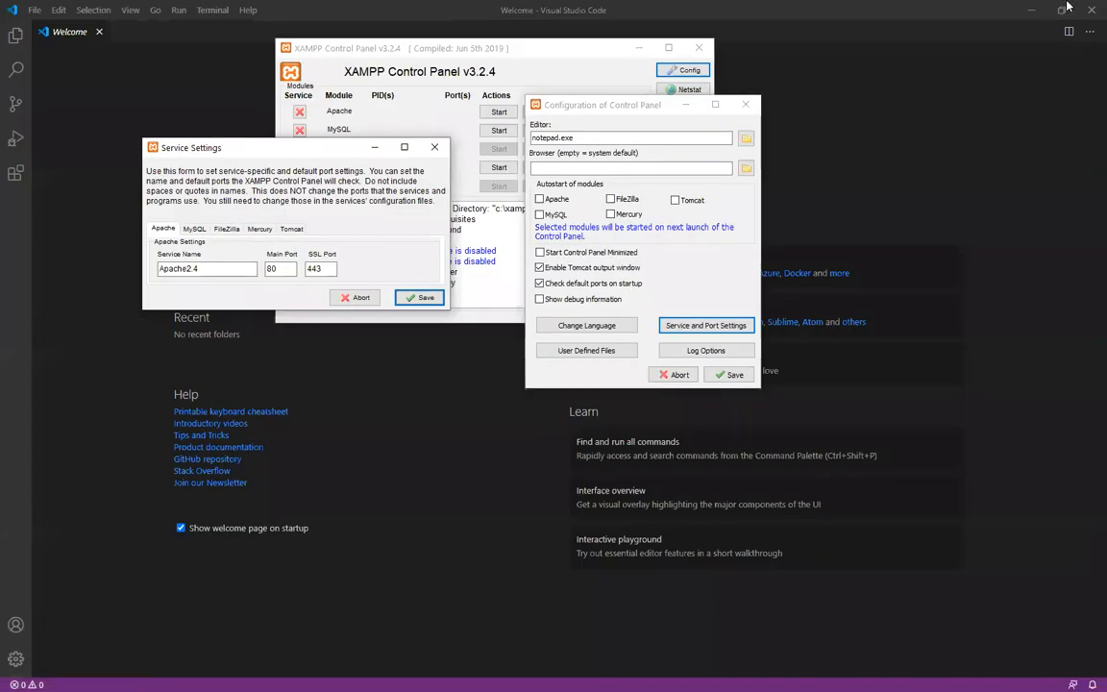
left_click(1031, 9)
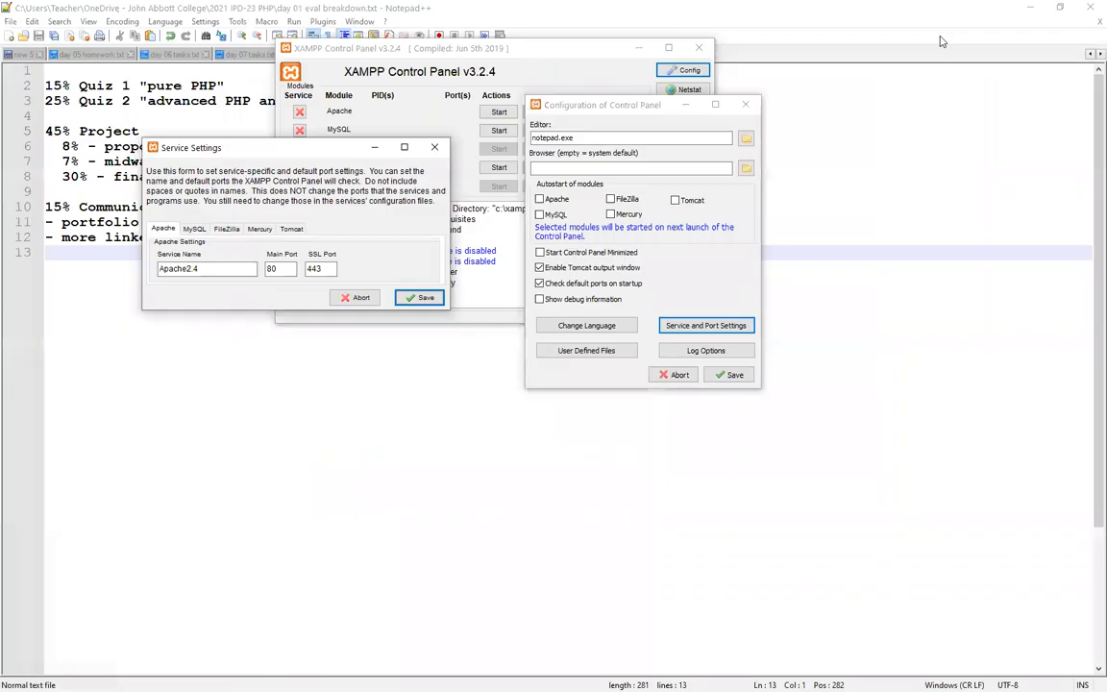
left_click(1031, 9)
Set Apache's main port to 8888 and its SSL port to 4433 in the service settings.
double_click(278, 269)
type("8888")
key("Tab")
key("Right")
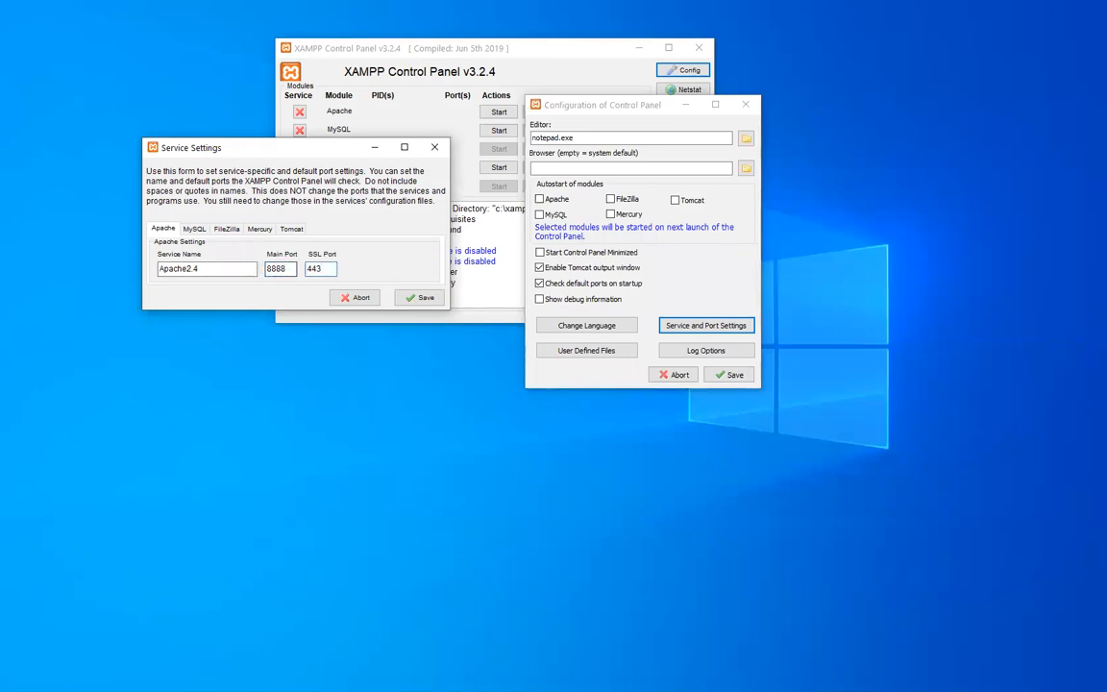
Set MySQL's main port to 3333, recheck Apache's ports, and save both the service settings and the control panel configuration.
left_click(194, 228)
type("3333")
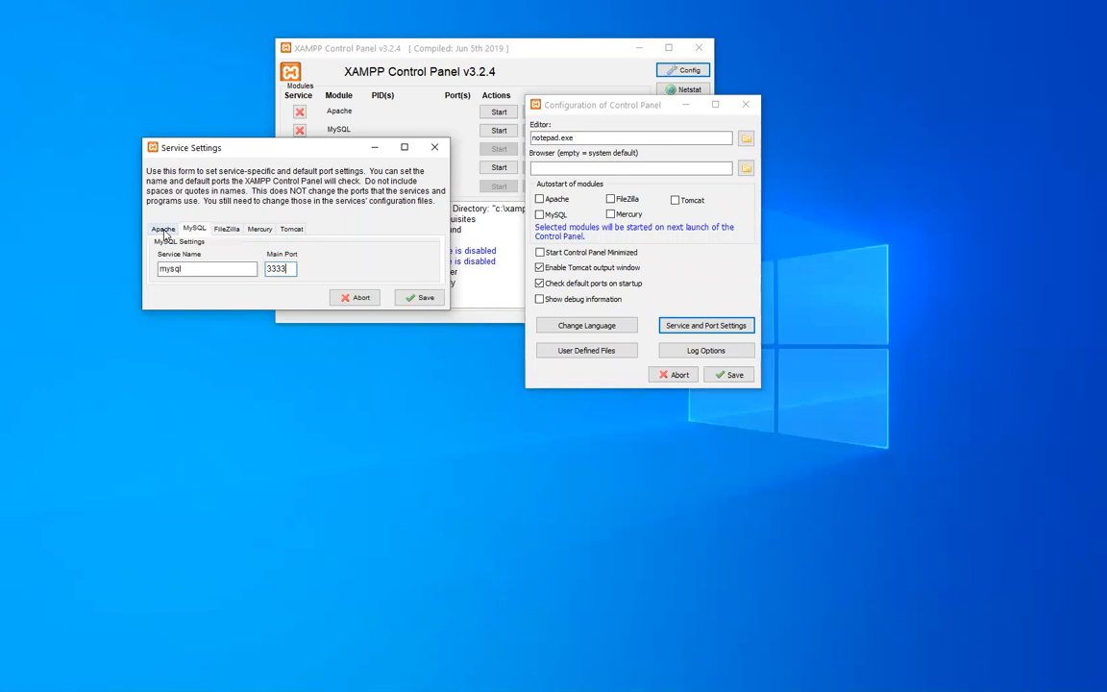
left_click(165, 232)
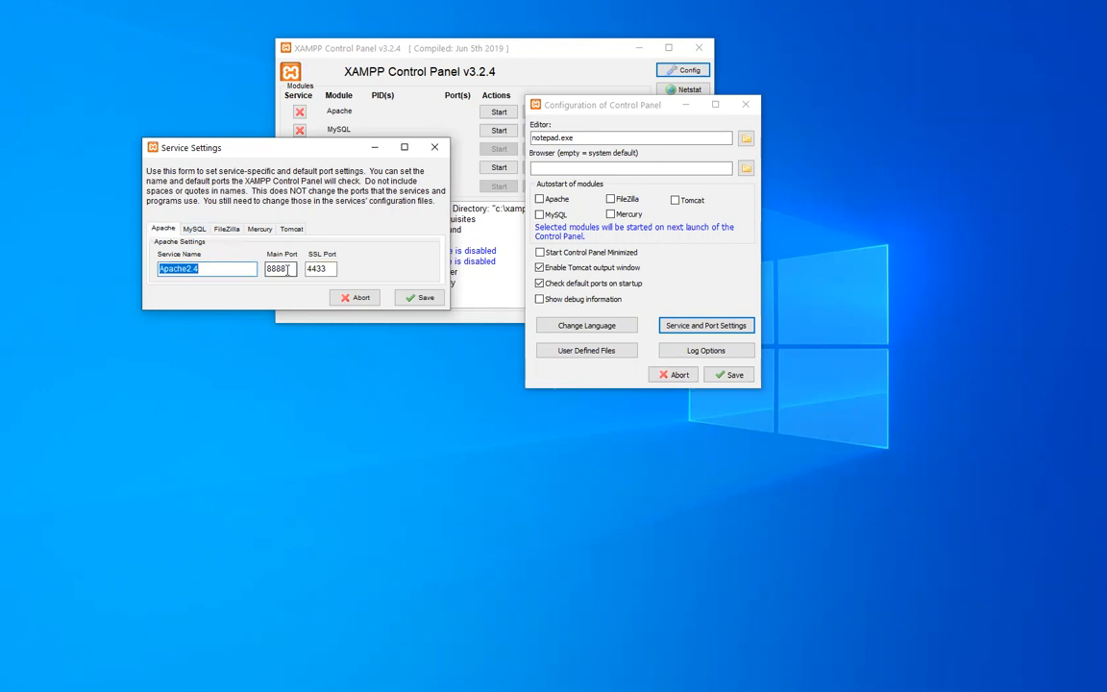
left_click(194, 229)
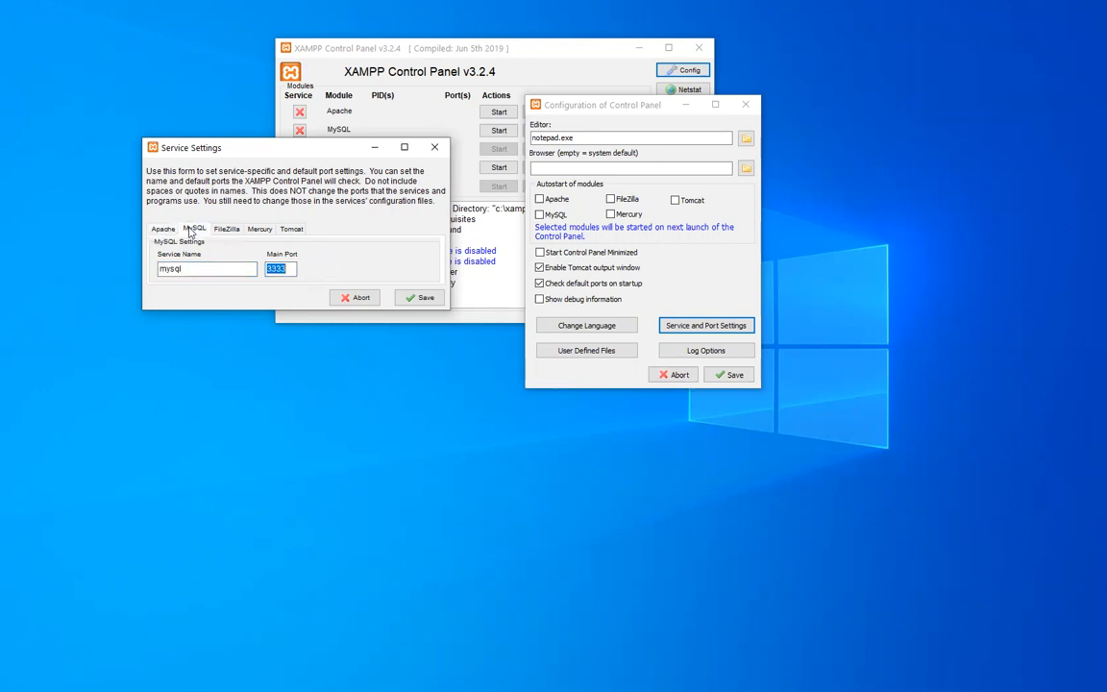
left_click(420, 297)
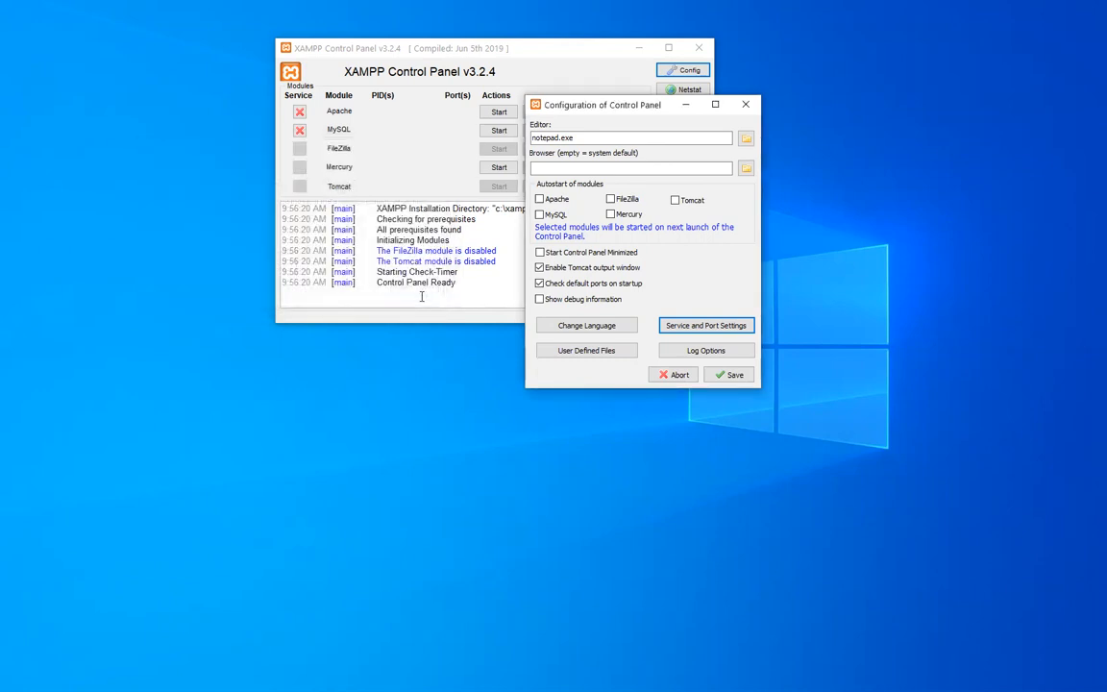
left_click(734, 374)
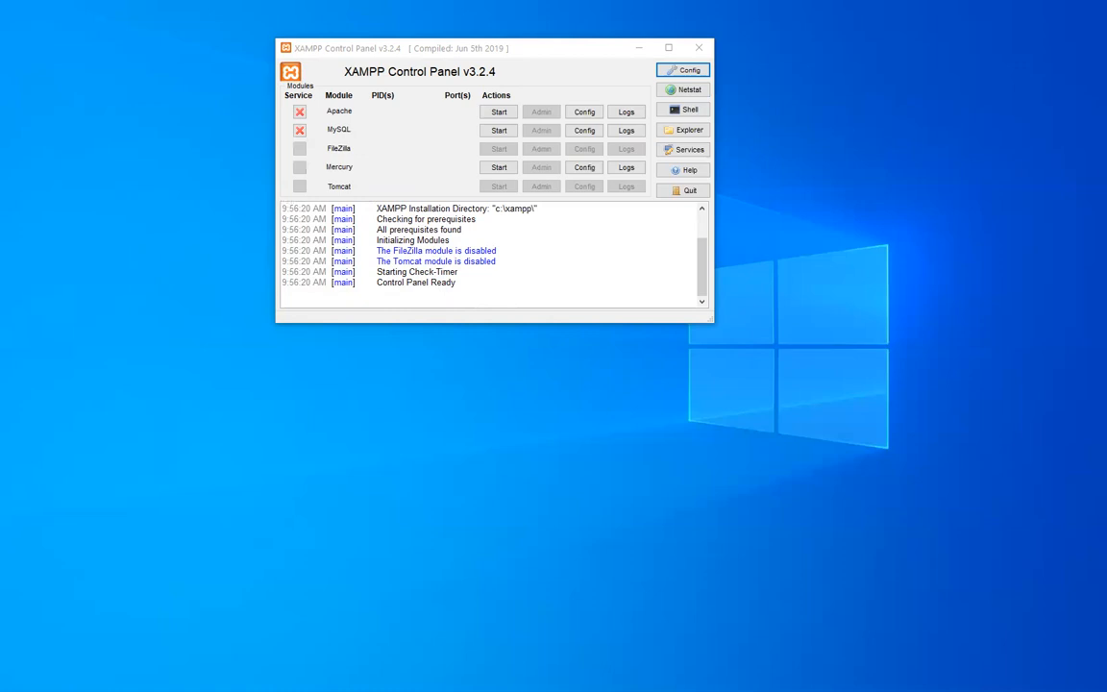
Look through phpMyAdmin's config.inc.php from Apache's configuration files, and return to the control panel.
left_click(434, 140)
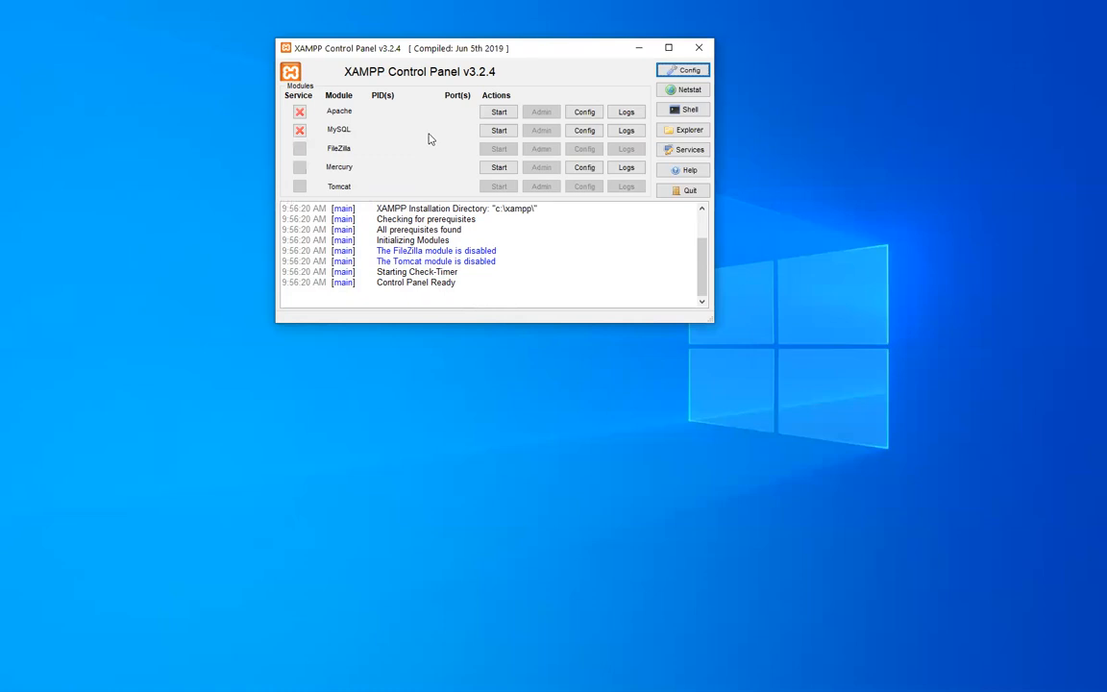
left_click(590, 132)
left_click(592, 113)
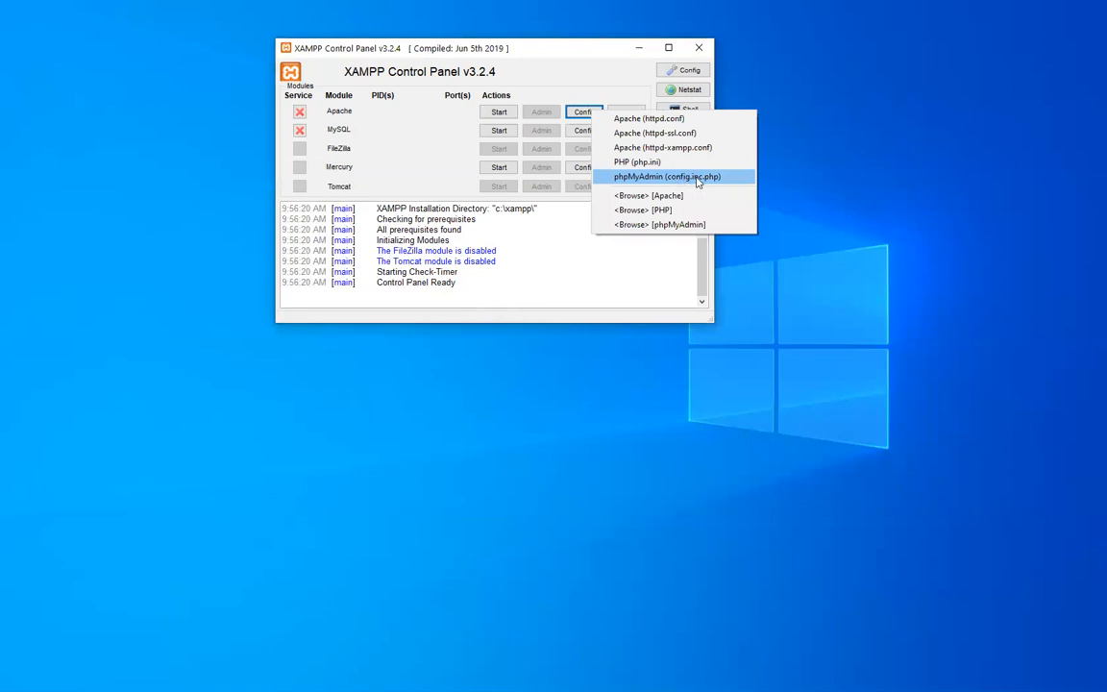
left_click(697, 179)
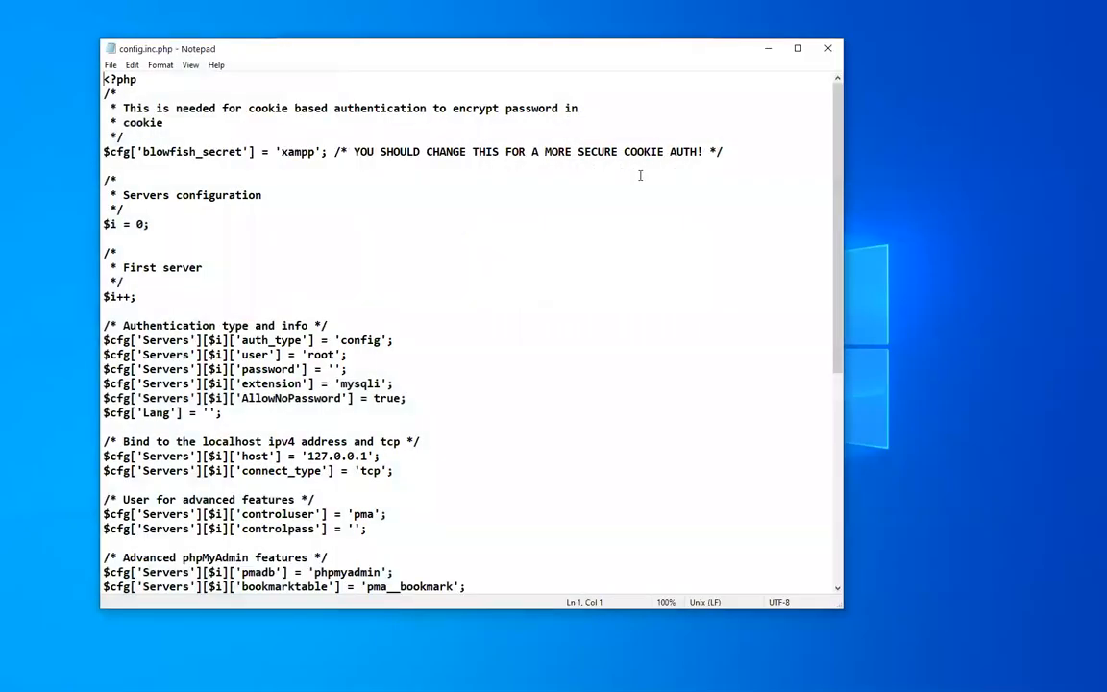
scroll(629, 174, "down", 9)
scroll(619, 173, "up", 9)
left_click(764, 48)
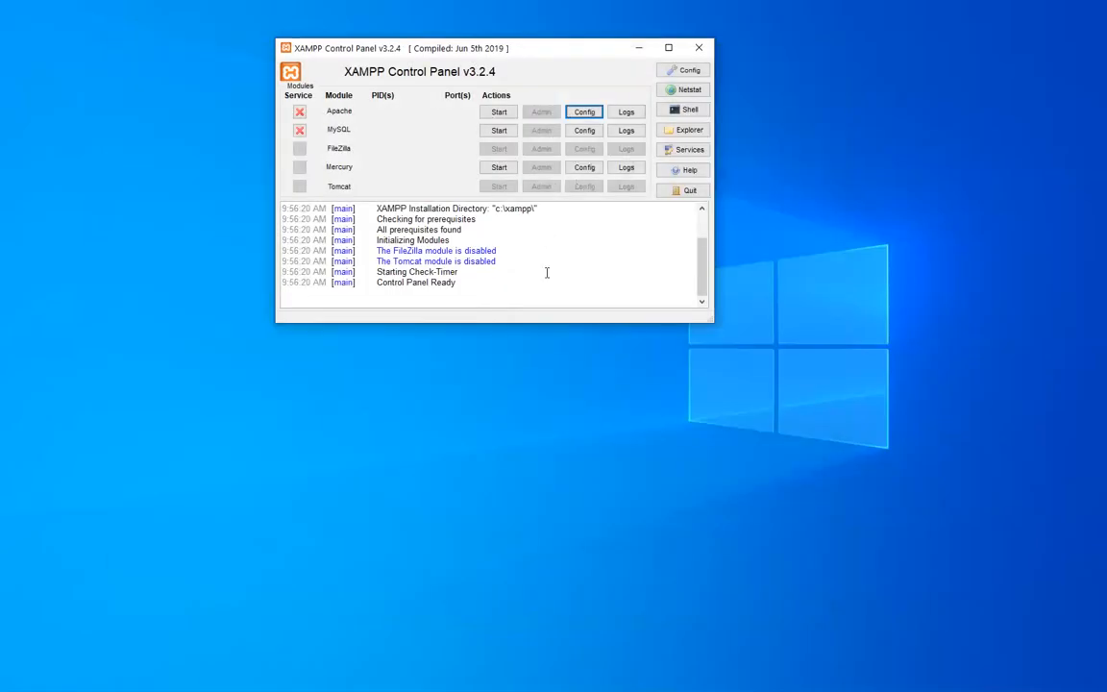
Open phpMyAdmin's config.inc.php and duplicate the server 'host' line directly below itself.
left_click(586, 112)
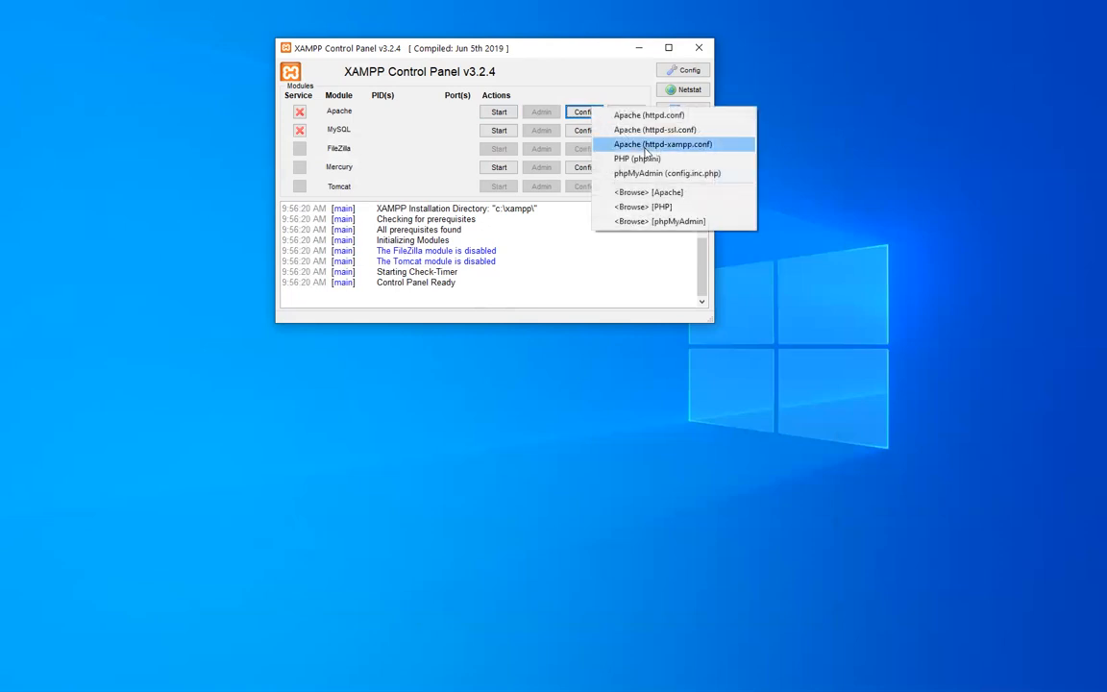
left_click(717, 177)
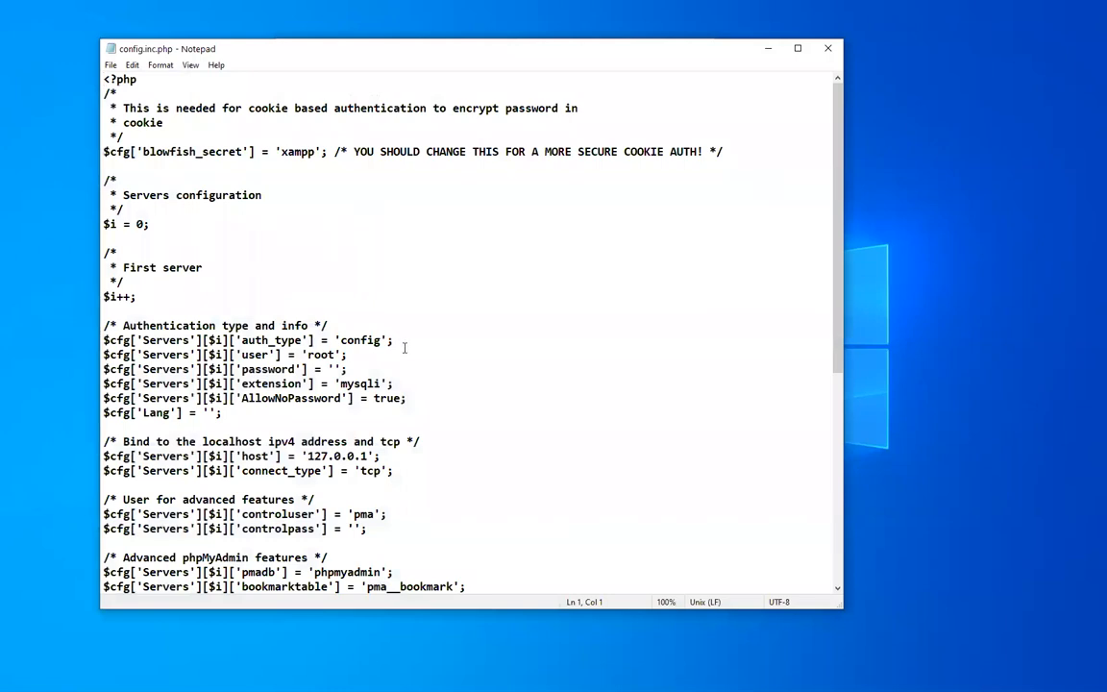
left_click(435, 458)
key("shift+Home")
key("ctrl+c")
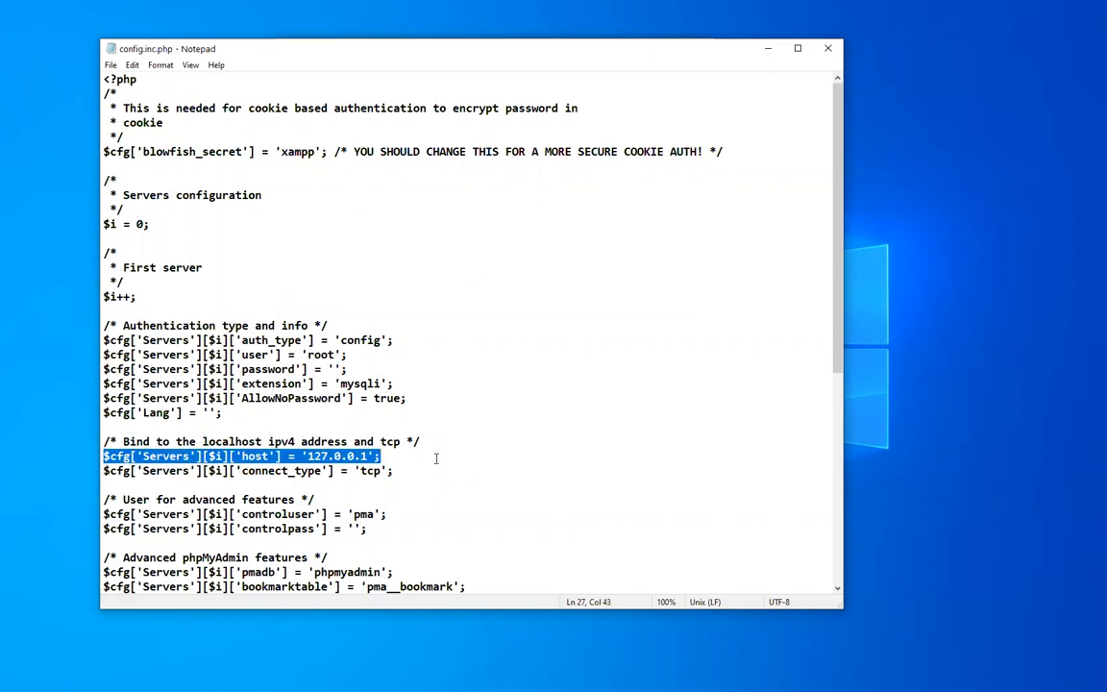
key("Down")
key("Home")
key("Return")
key("Up")
key("ctrl+v")
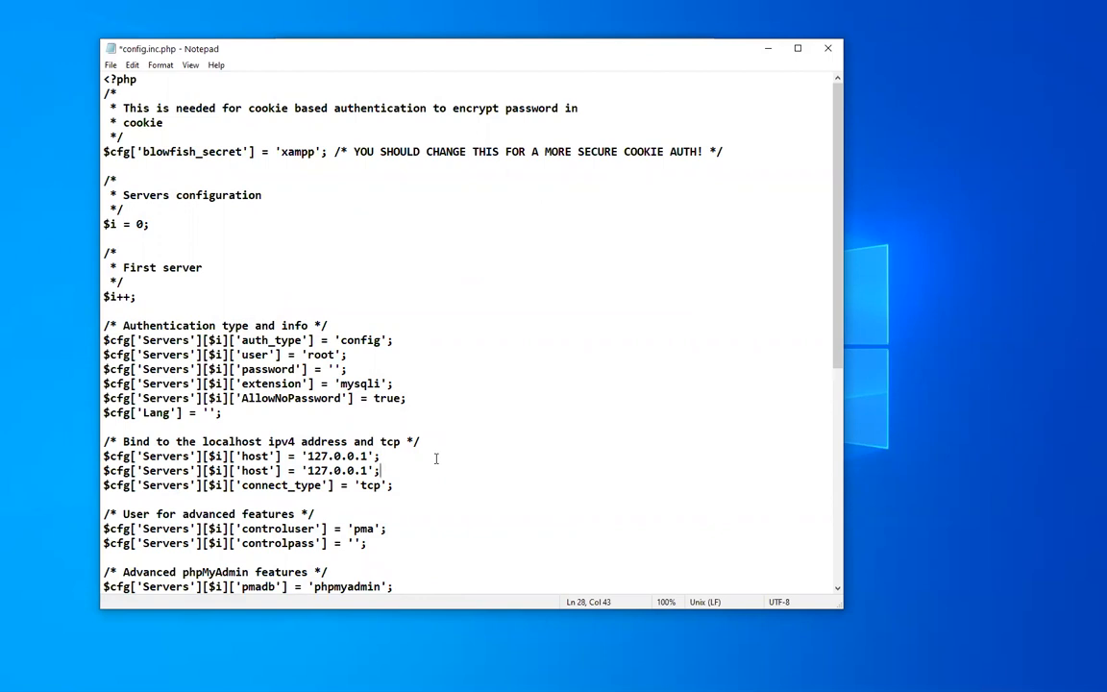
Change the key in the duplicated server line to 'port'.
key("Left")
key("Left")
key("Left")
key("Left")
key("Left")
key("Left")
key("Left")
key("Left")
key("Left")
key("Left")
key("Left")
key("Left")
key("Left")
key("Left")
key("Left")
key("Left")
key("Left")
key("BackSpace")
key("BackSpace")
key("BackSpace")
key("BackSpace")
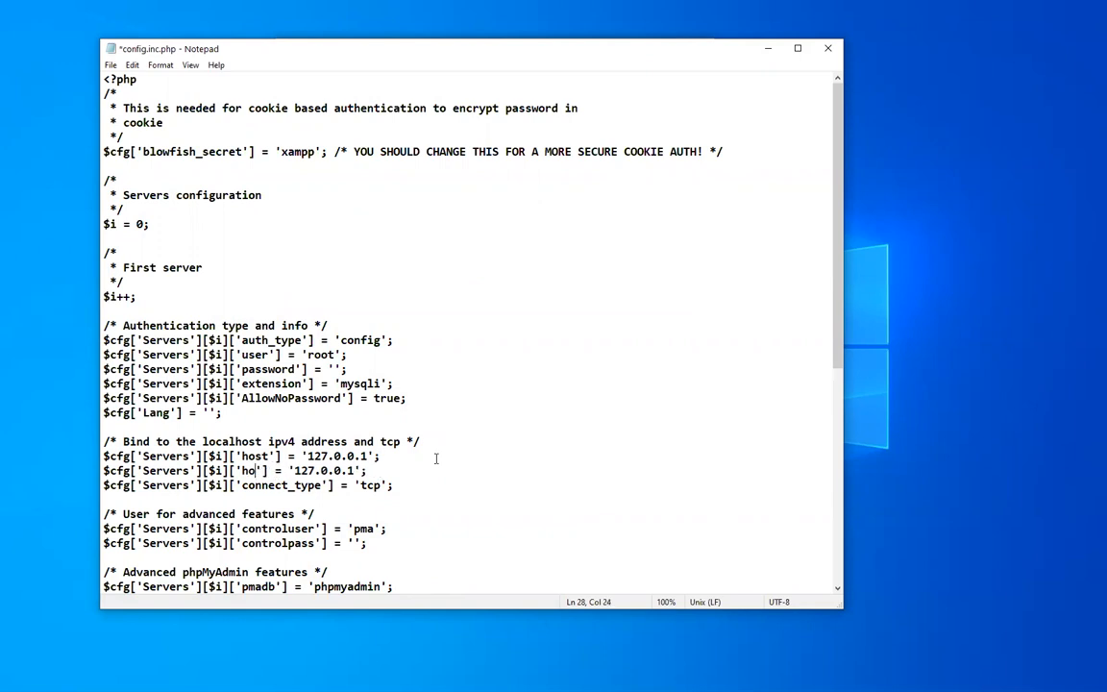
type("port")
key("Right")
key("Right")
key("Right")
key("Right")
key("Right")
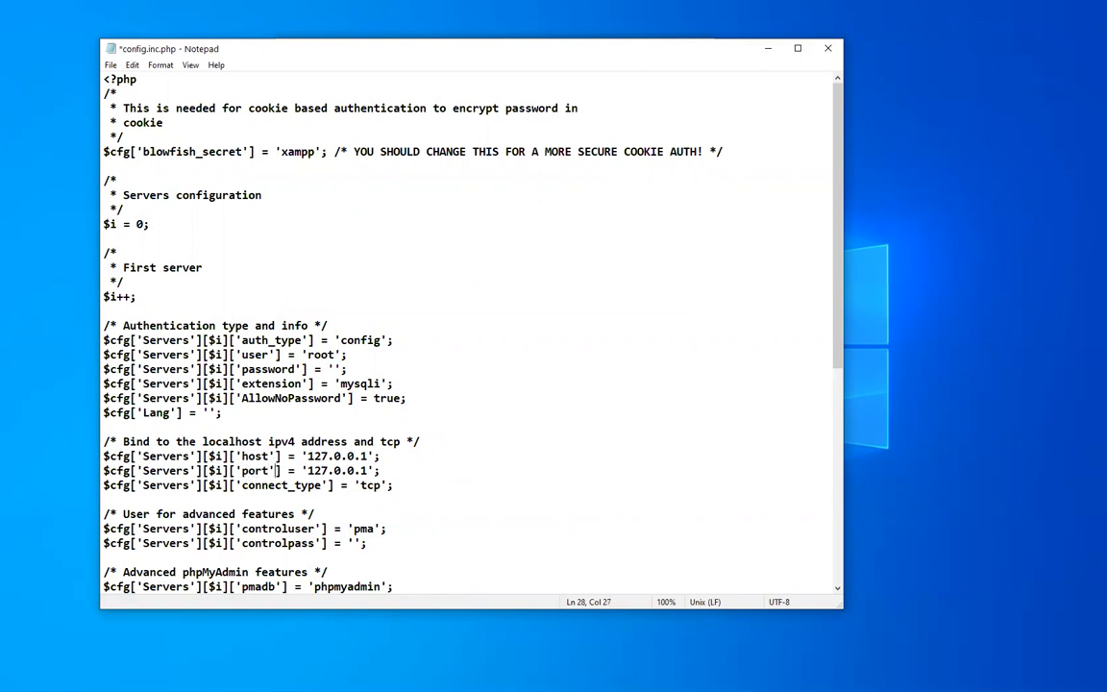
Replace the value of the 'port' line with 3333 without quotes and save config.inc.php.
key("Delete")
key("Delete")
key("Delete")
key("Delete")
key("Delete")
key("Delete")
key("Delete")
key("Delete")
key("Delete")
key("Delete")
key("Delete")
type("3333")
key("ctrl+s")
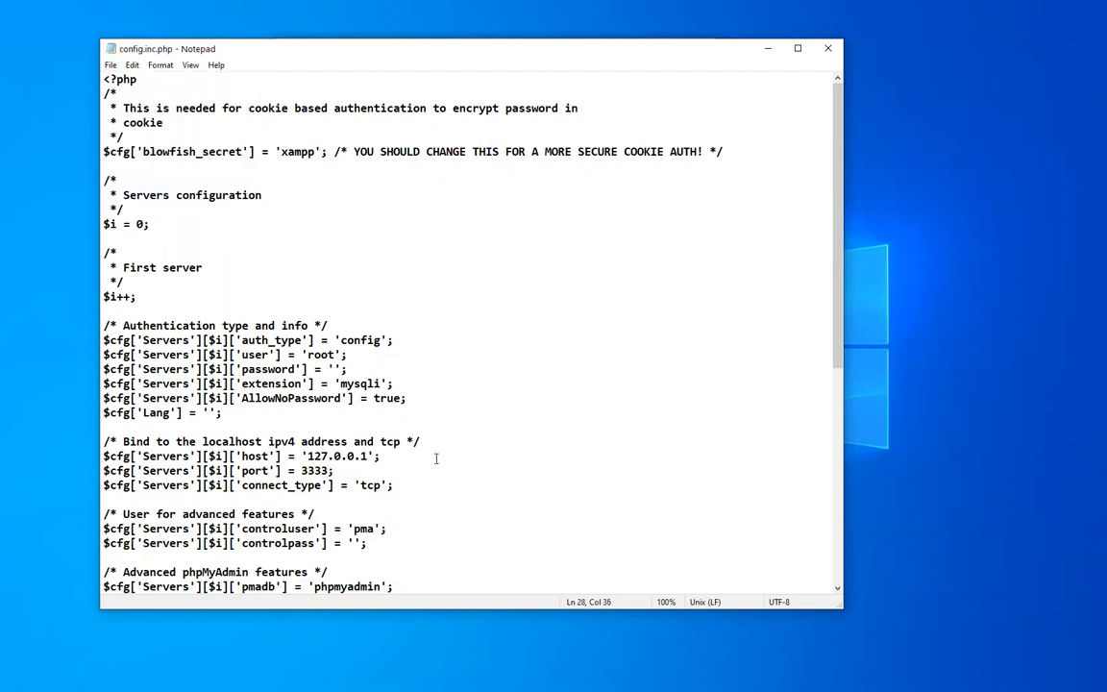
key("End")
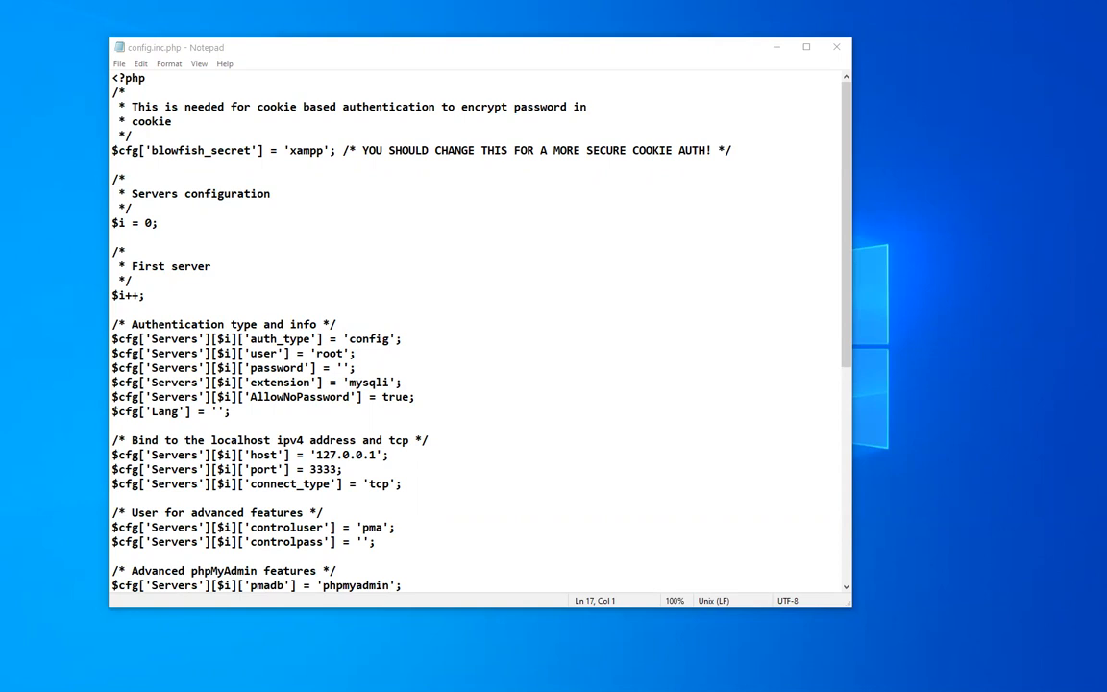
Review the new 'port' line in config.inc.php and close the file.
left_click(189, 314)
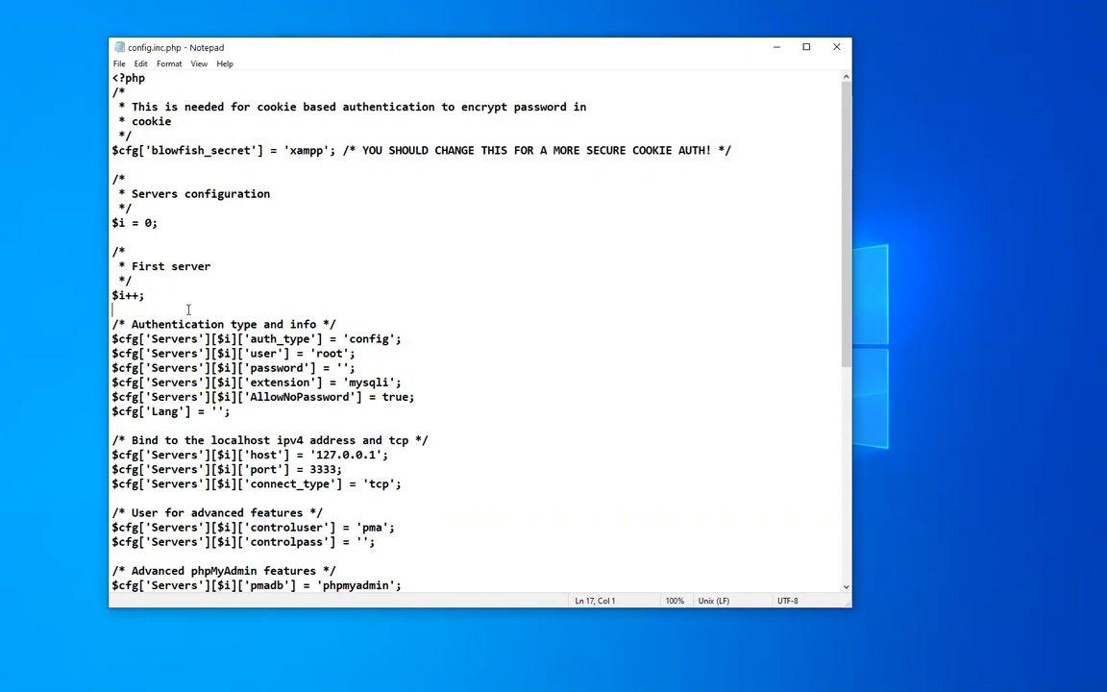
left_click_drag(342, 469, 112, 469)
left_click(112, 498)
left_click(836, 48)
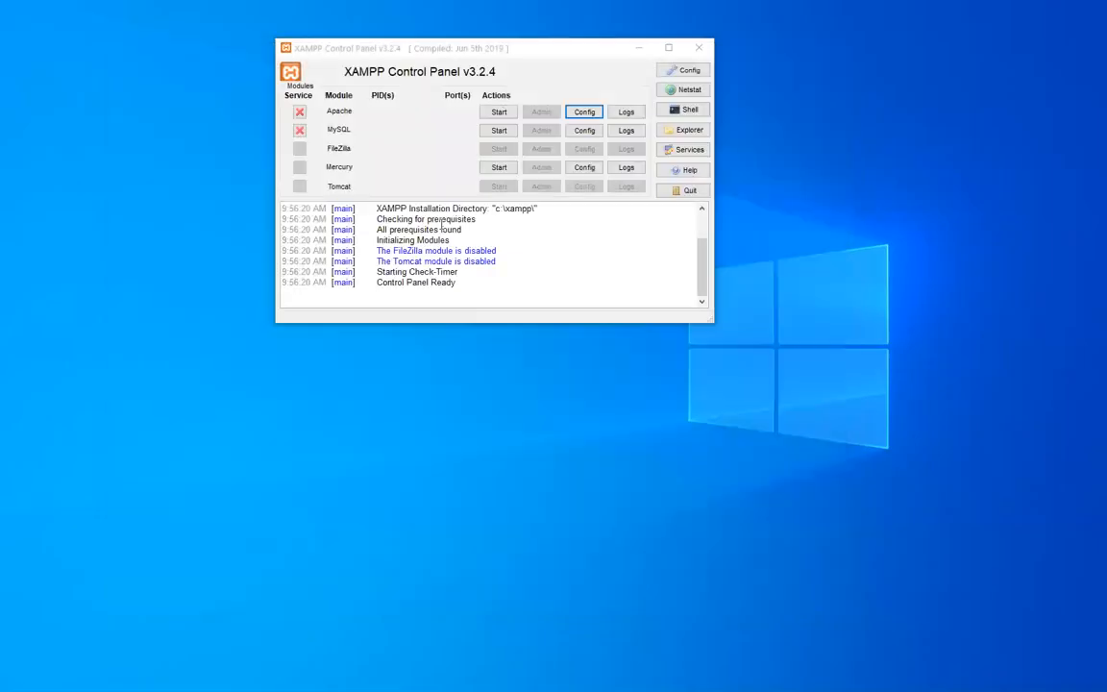
Start the Apache and MySQL modules, and open MySQL's phpMyAdmin page in the browser.
left_click(492, 116)
left_click(494, 131)
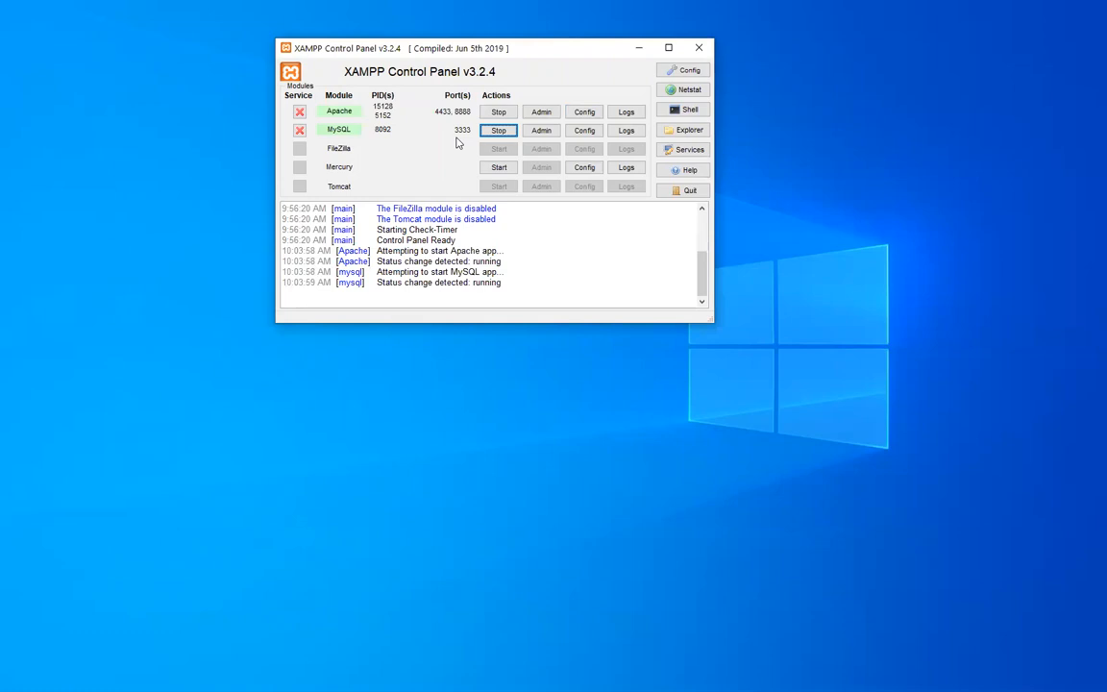
left_click(544, 131)
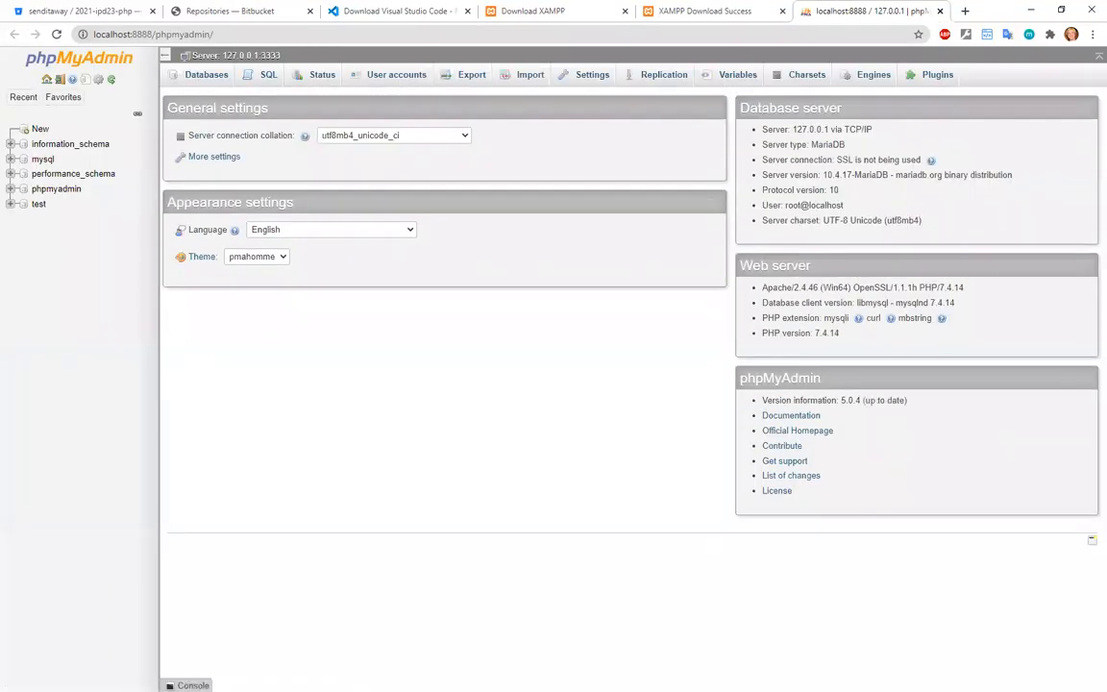
Compare the running modules' ports in the control panel with the phpMyAdmin address in the browser, ending at MySQL's admin page command.
left_click(1030, 13)
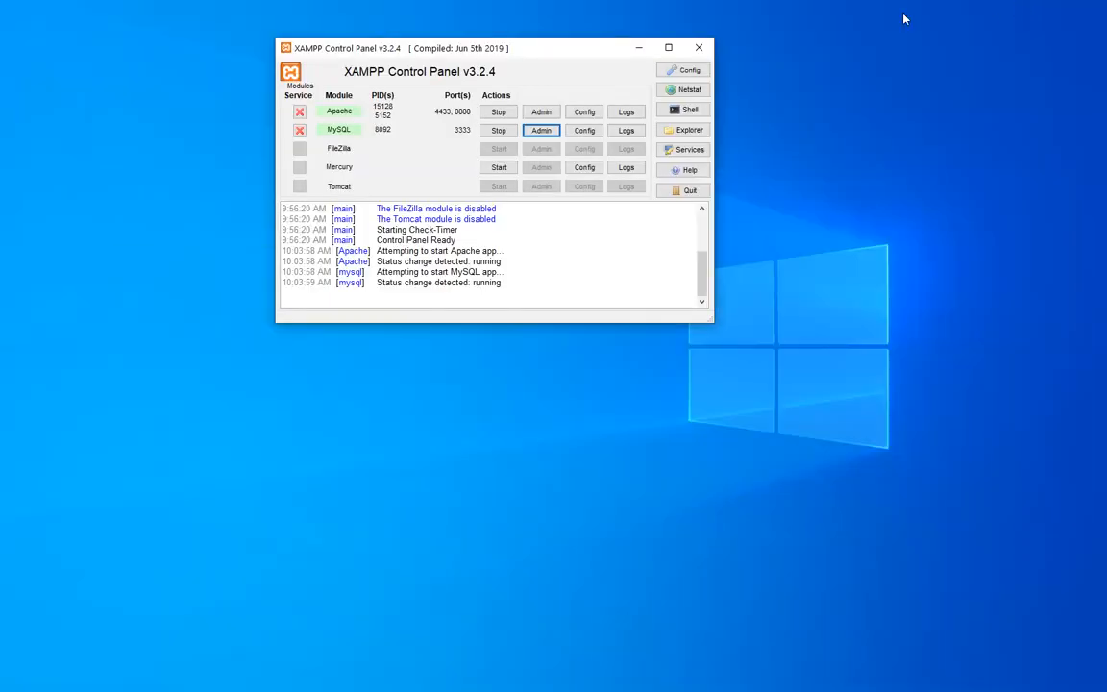
double_click(520, 55)
double_click(562, 14)
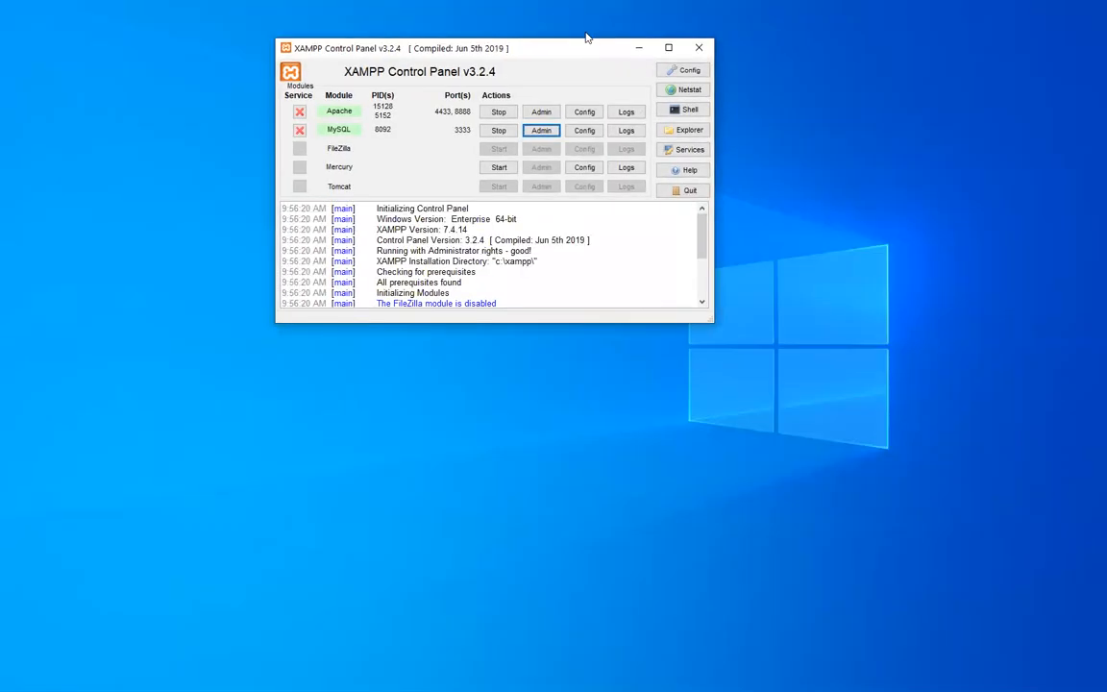
key("alt+Tab")
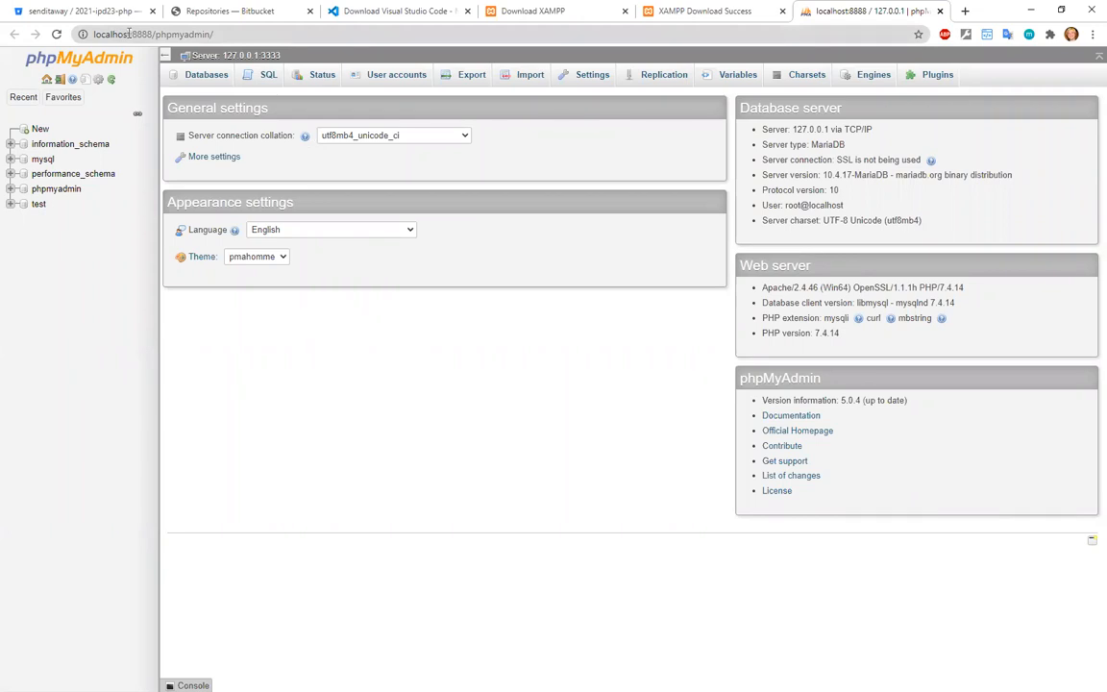
left_click_drag(154, 34, 246, 32)
left_click(246, 32)
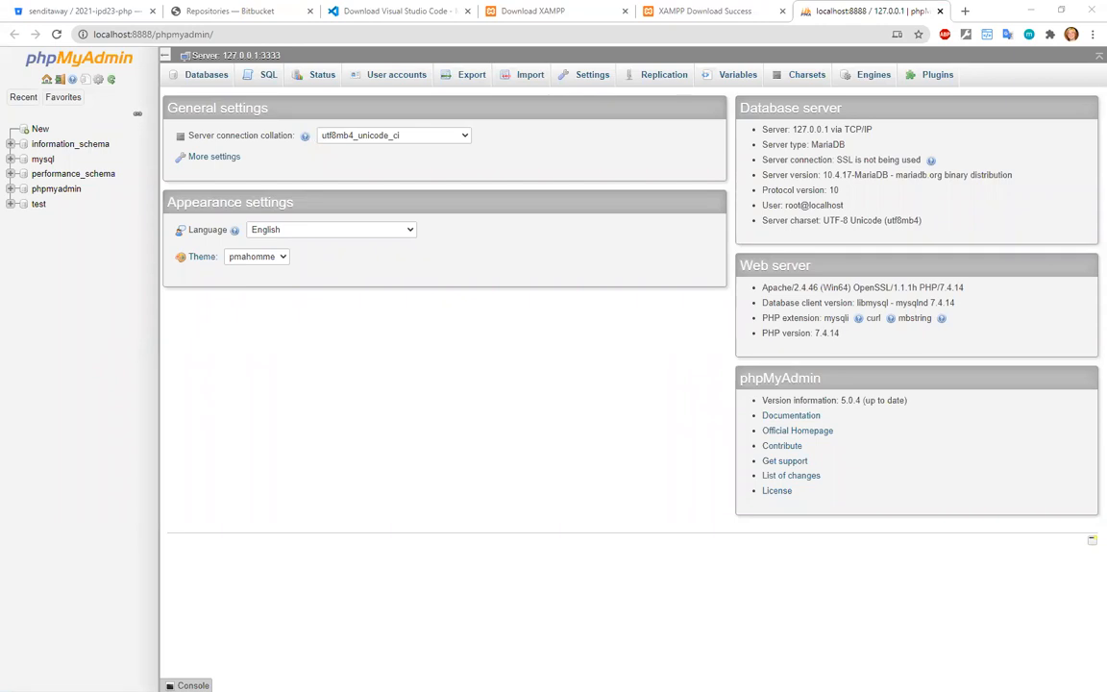
key("alt+Tab")
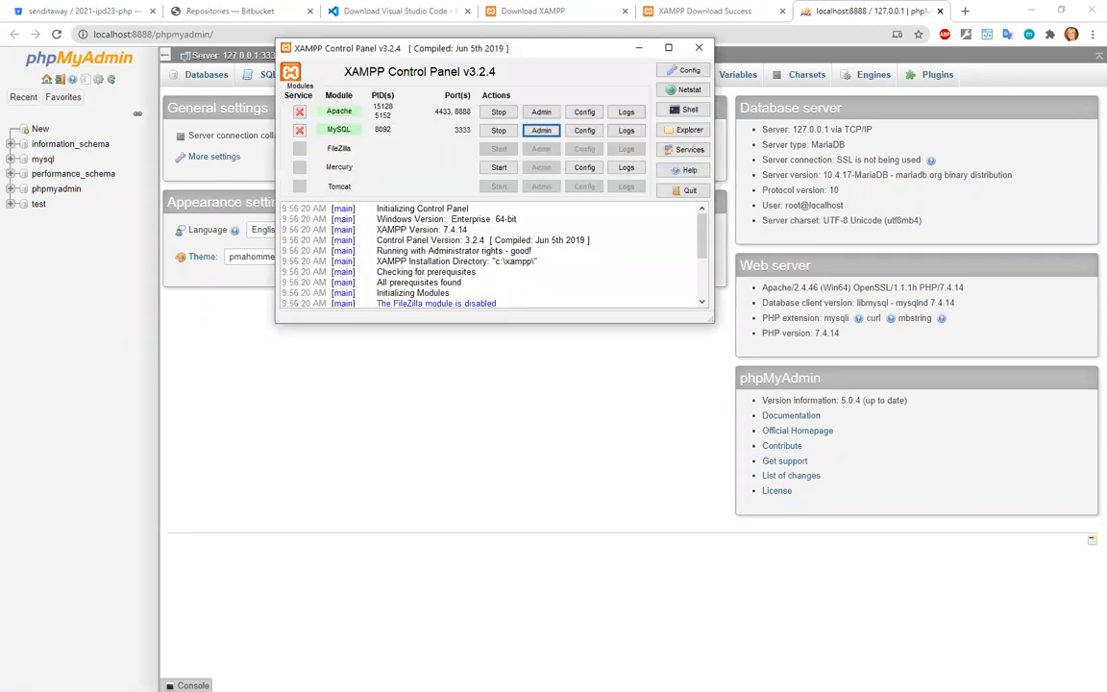
left_click(536, 136)
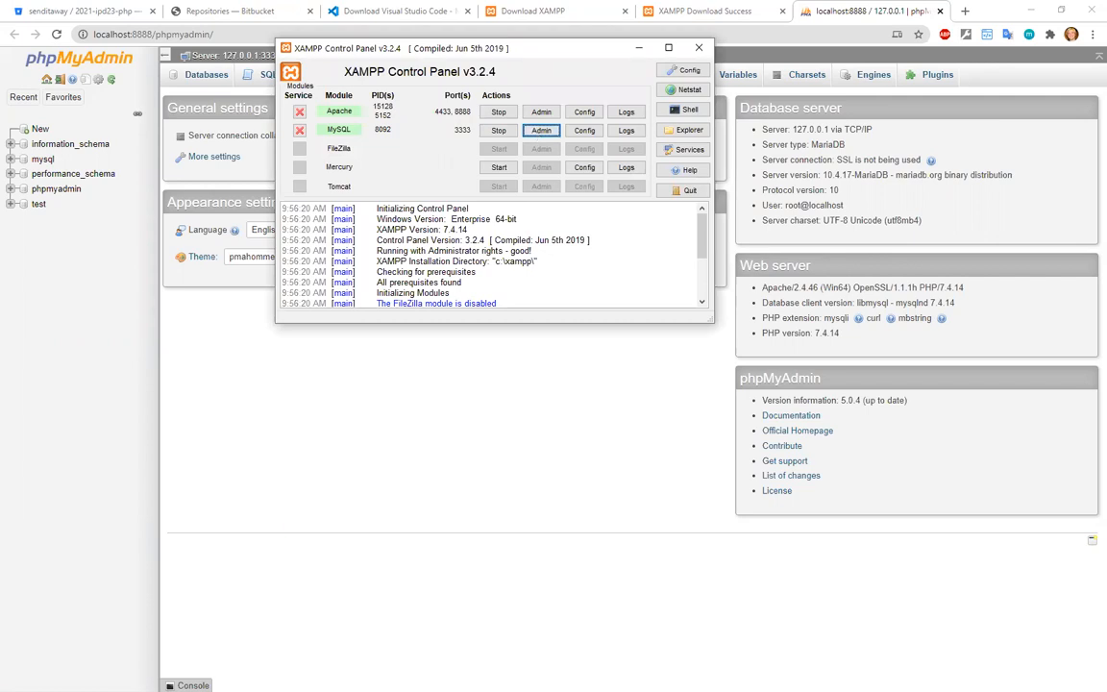